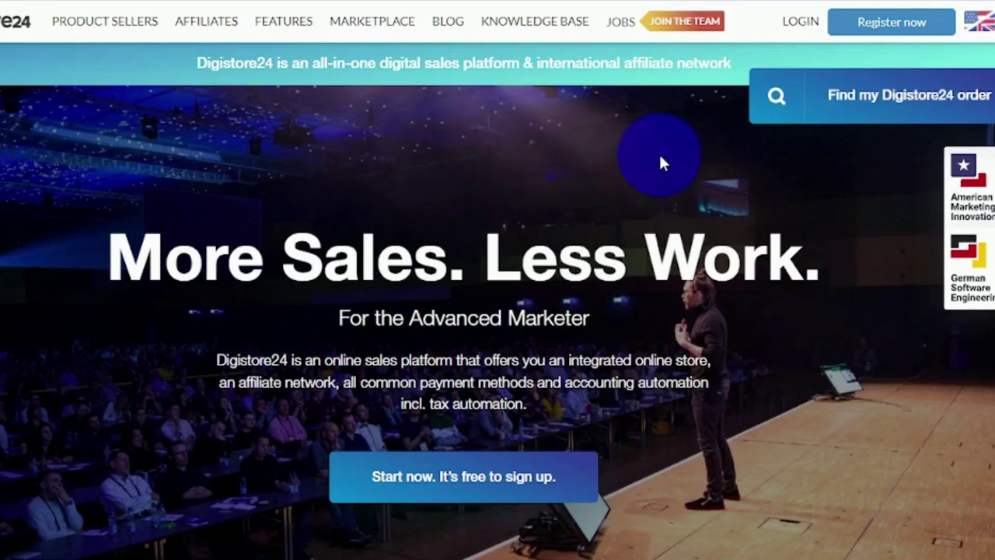
# Open Digistore24's free registration page and look over the sign-up form
pyautogui.click(878, 42)
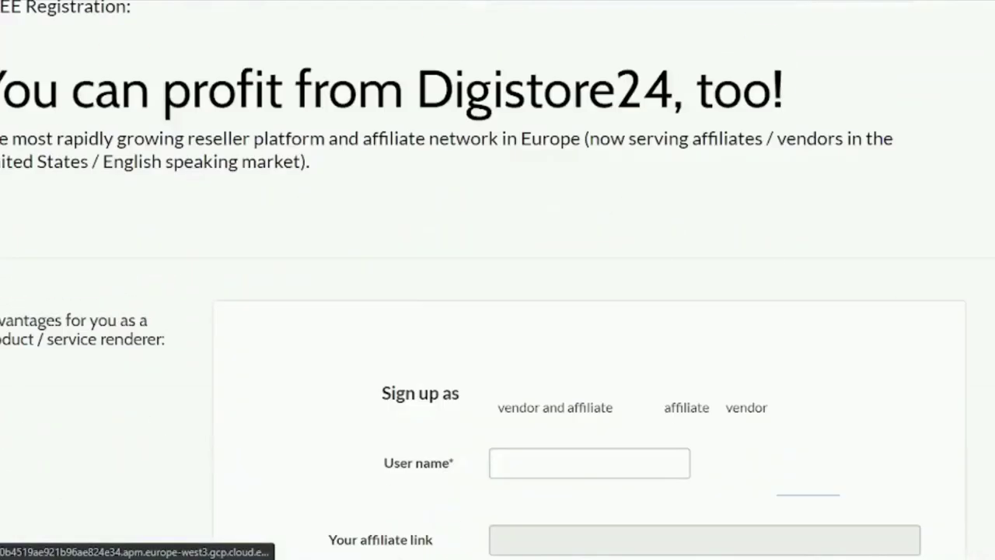
pyautogui.scroll(-10, 590, 311)
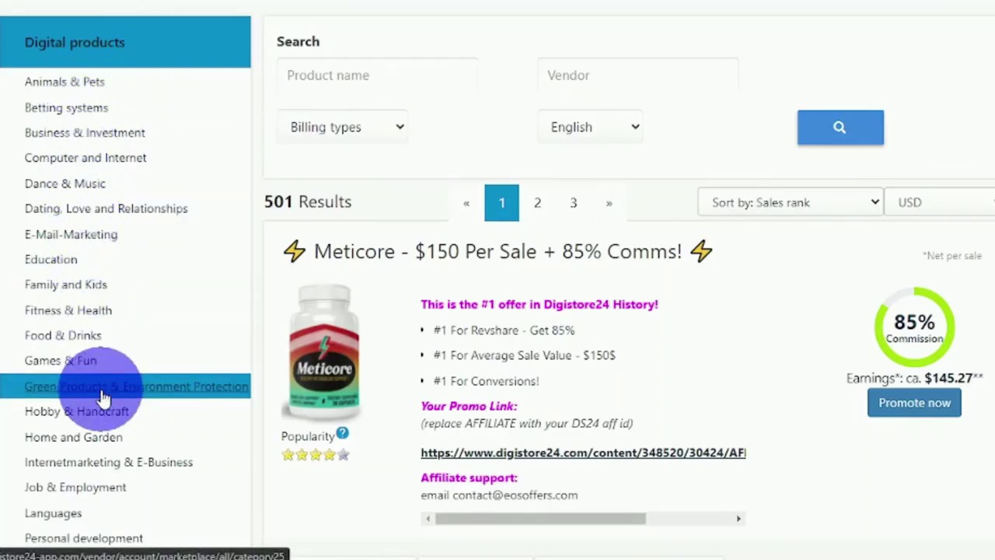
# Filter the marketplace offers for affiliates to the Skincare category under Physical Products
pyautogui.scroll(-4, 105, 398)
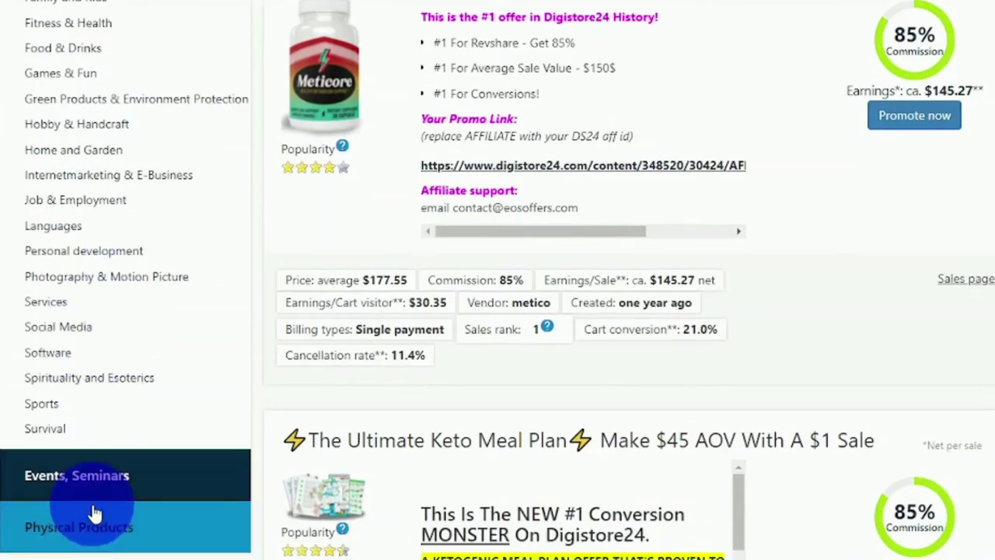
pyautogui.click(92, 530)
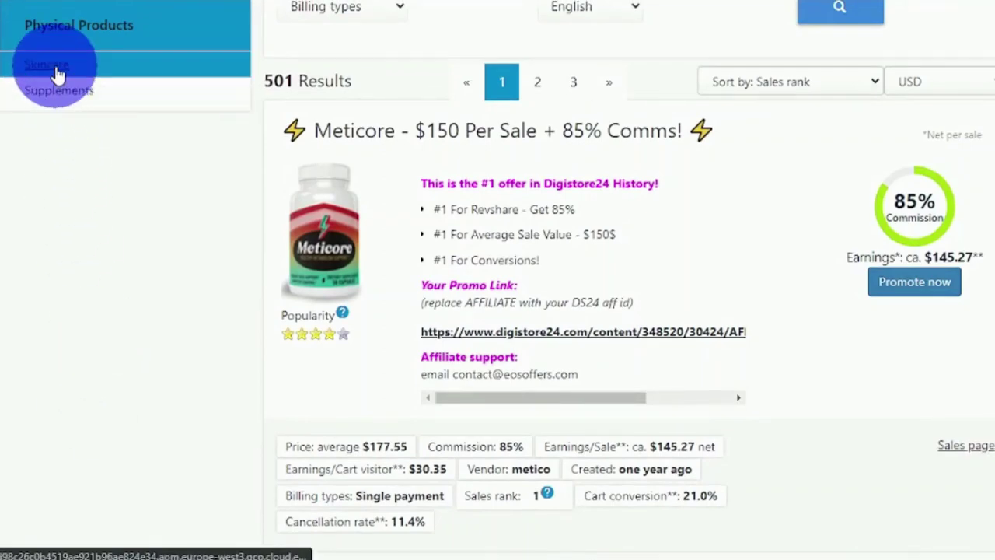
pyautogui.click(58, 74)
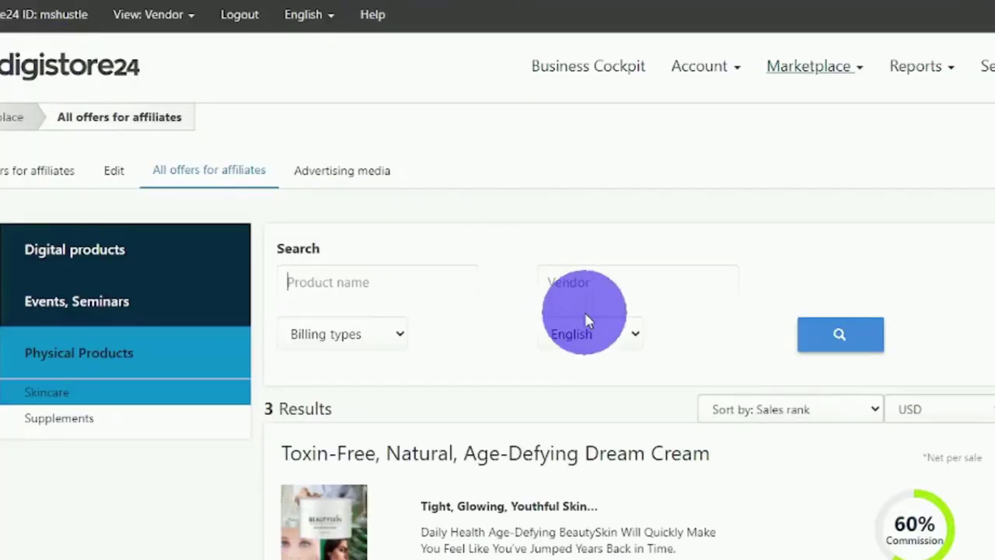
# Request promotion of the Toxin-Free, Natural, Age-Defying Dream Cream offer and select its promolink for copying
pyautogui.scroll(-8, 498, 311)
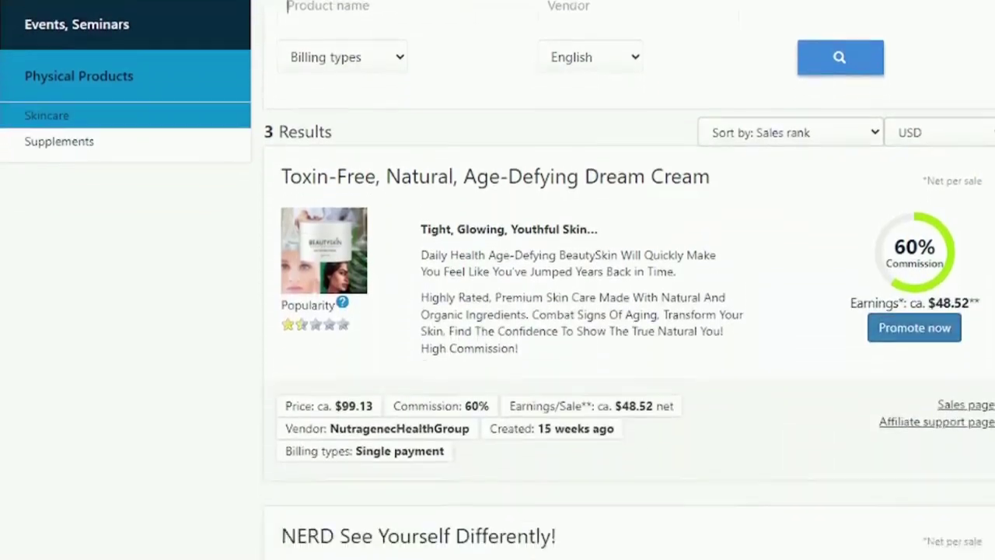
pyautogui.scroll(-2, 890, 254)
pyautogui.scroll(6, 890, 254)
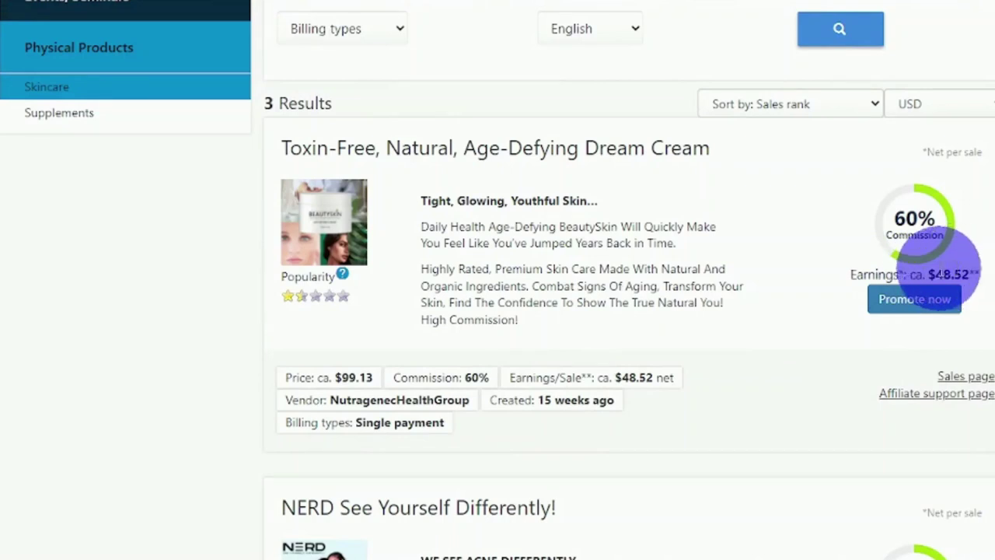
pyautogui.click(901, 308)
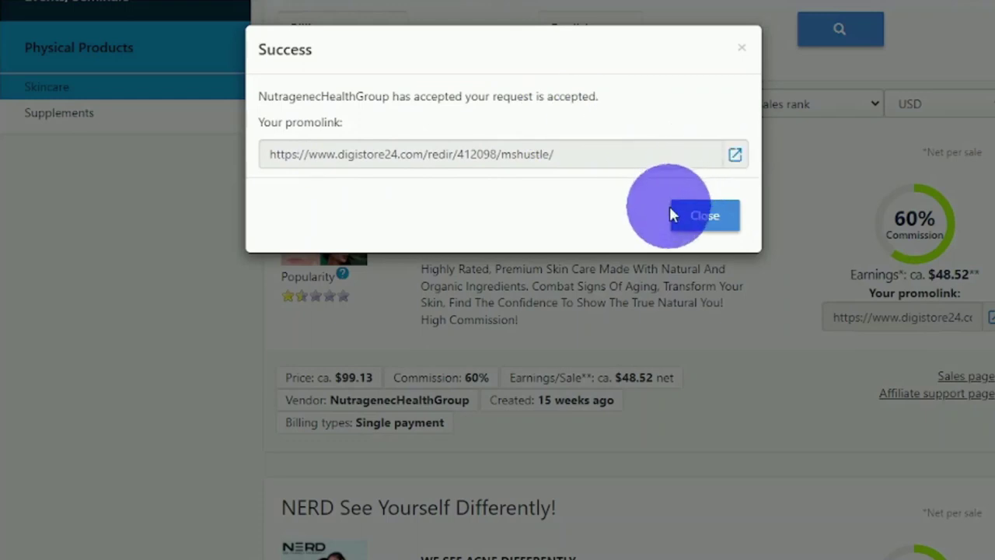
pyautogui.click(575, 164)
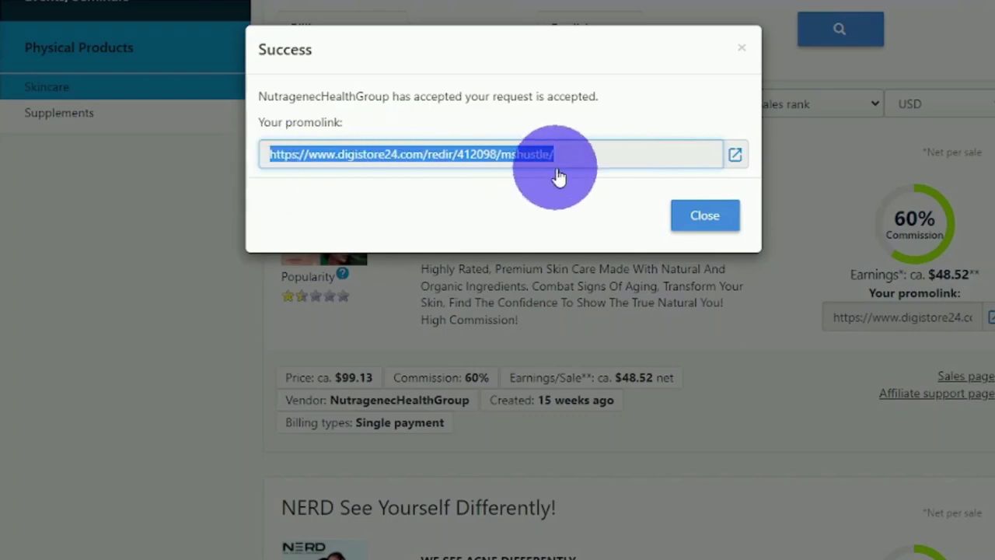
pyautogui.moveTo(591, 173); pyautogui.dragTo(598, 172)
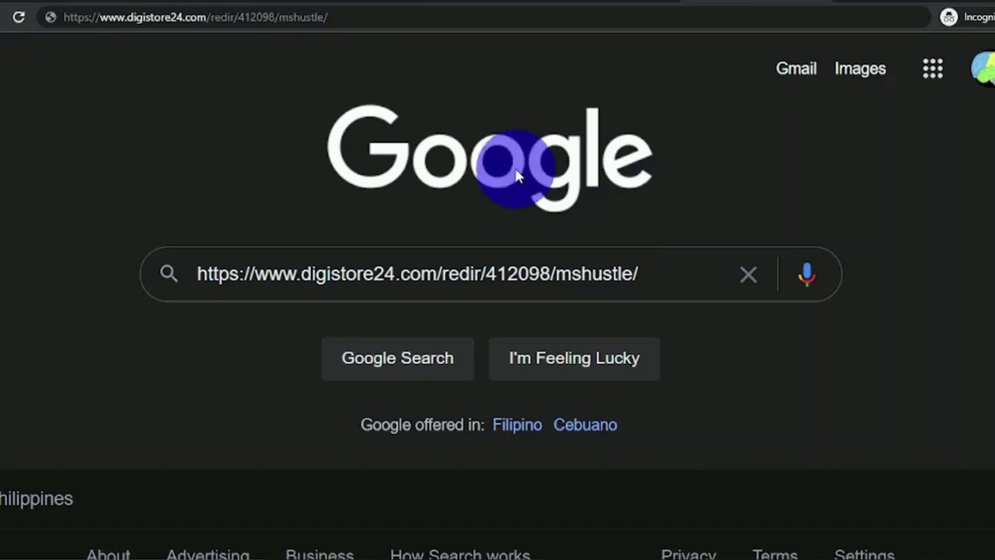
# Copy the promolink from the browser's address and load the BeautySkin sales page it leads to
pyautogui.click(345, 22)
pyautogui.hotkey('ctrl', 'c')
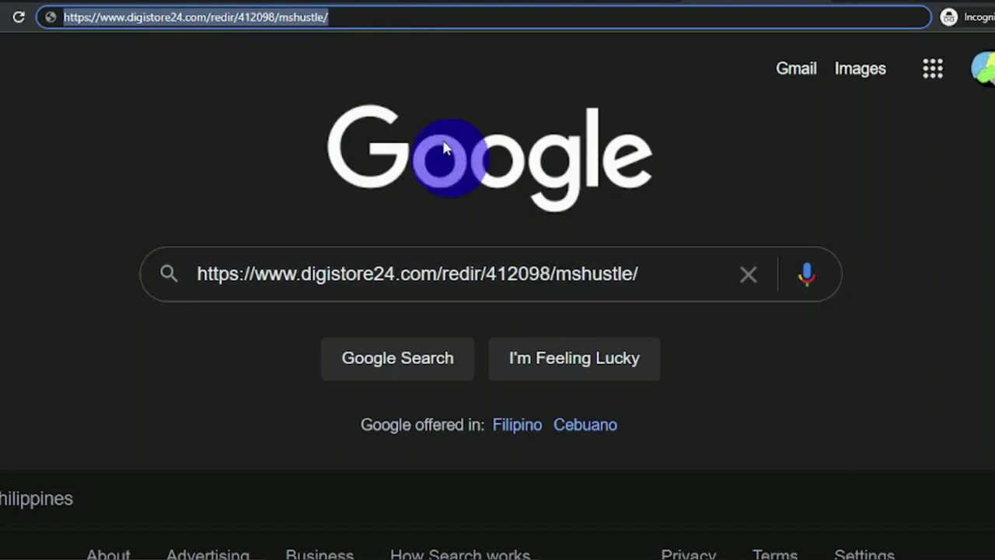
pyautogui.click(384, 18)
pyautogui.press('Return')
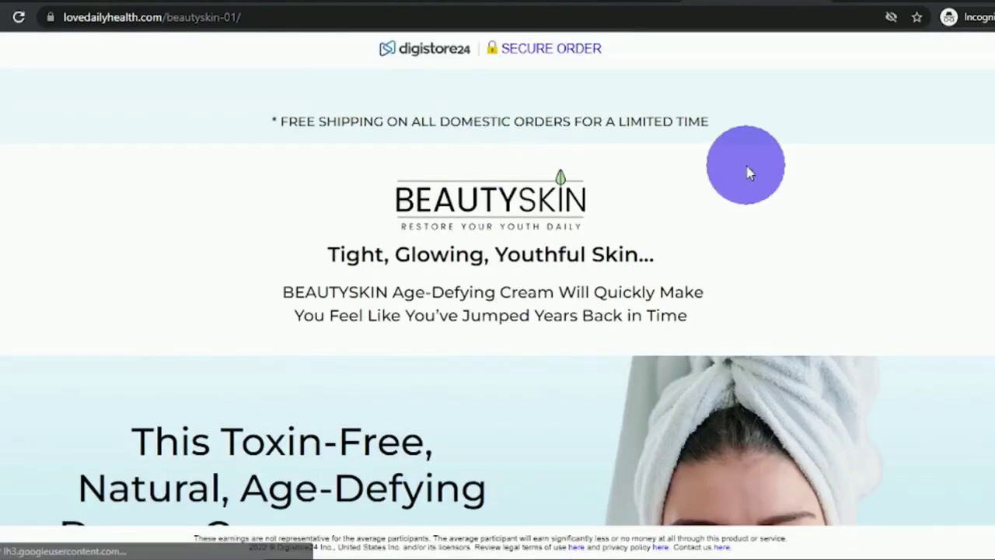
pyautogui.scroll(-10, 497, 298)
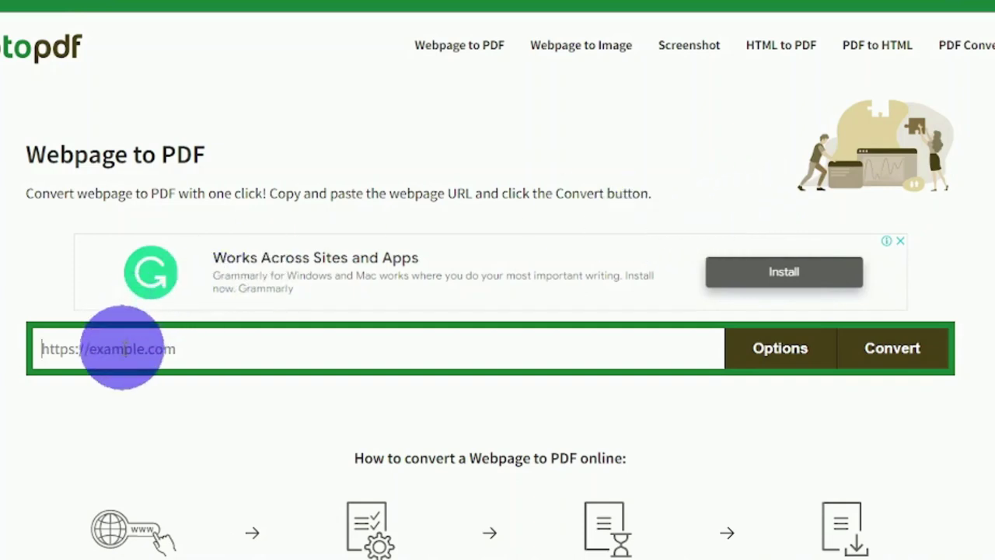
# In the Webpage to PDF converter, convert the pasted promolink to a PDF, then open the downloaded file and look through its pages
pyautogui.hotkey('ctrl', 'v')
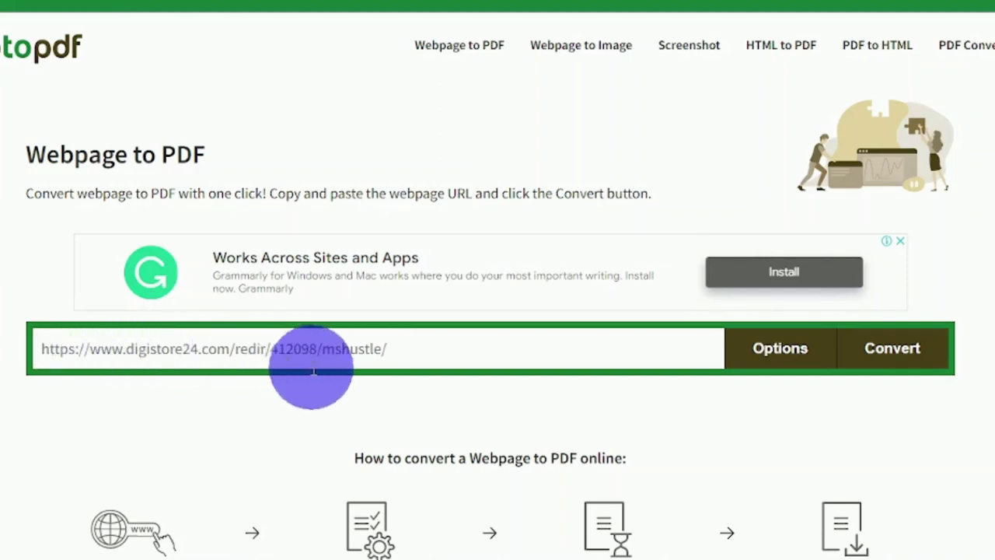
pyautogui.click(887, 354)
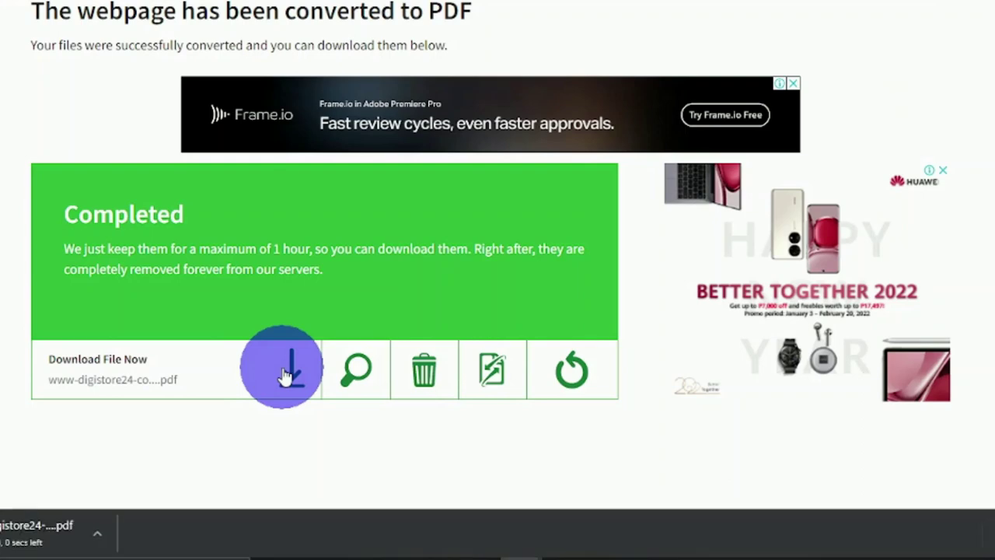
pyautogui.click(37, 529)
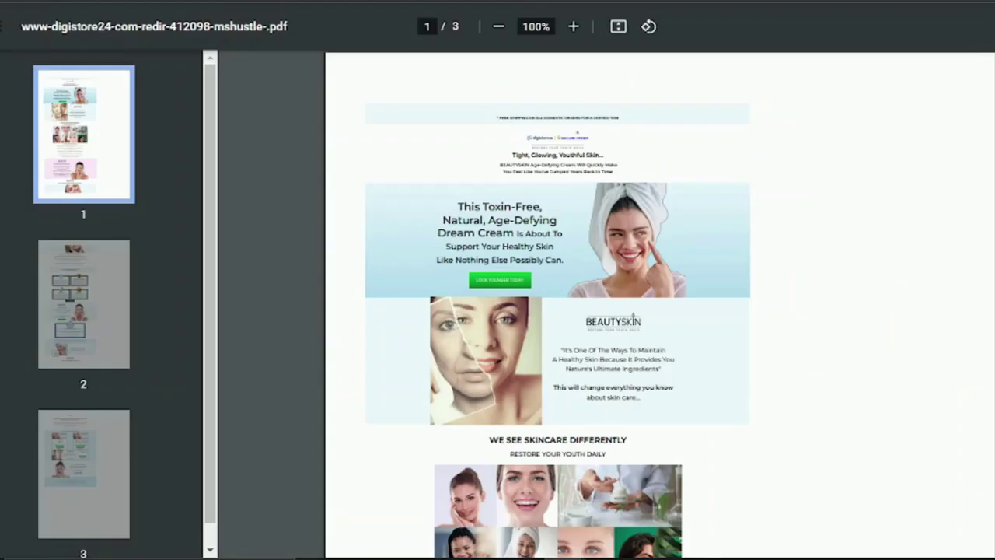
pyautogui.scroll(-15, 557, 311)
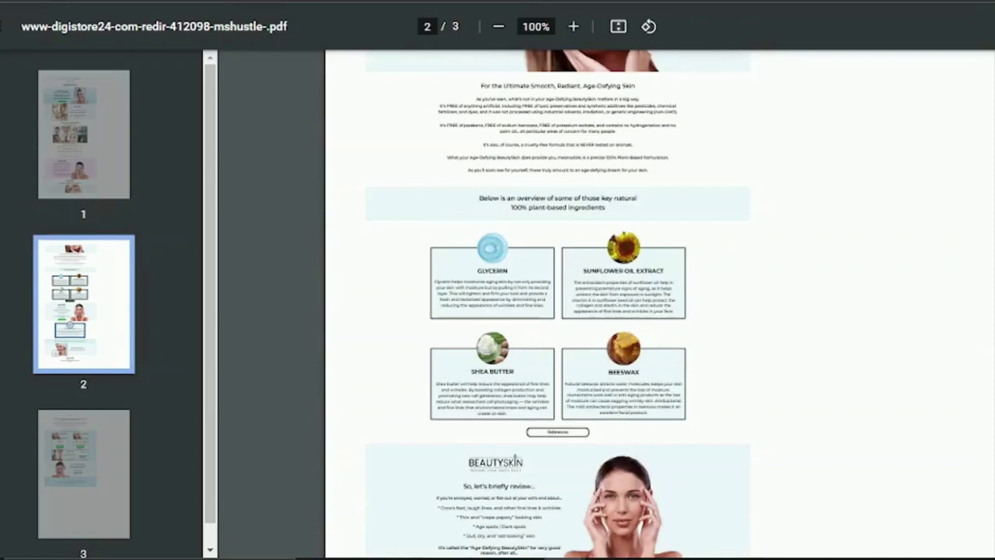
pyautogui.scroll(-10, 557, 311)
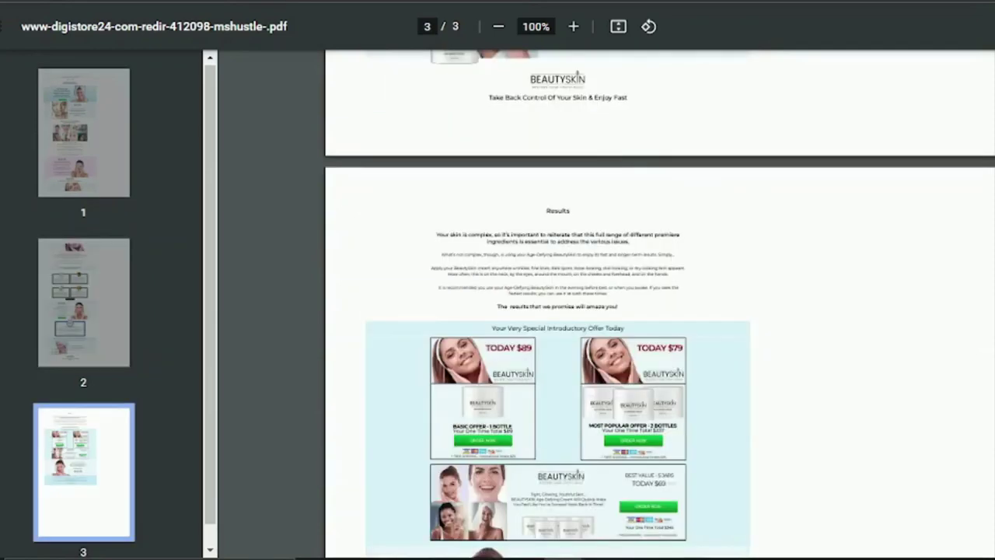
pyautogui.scroll(20, 557, 311)
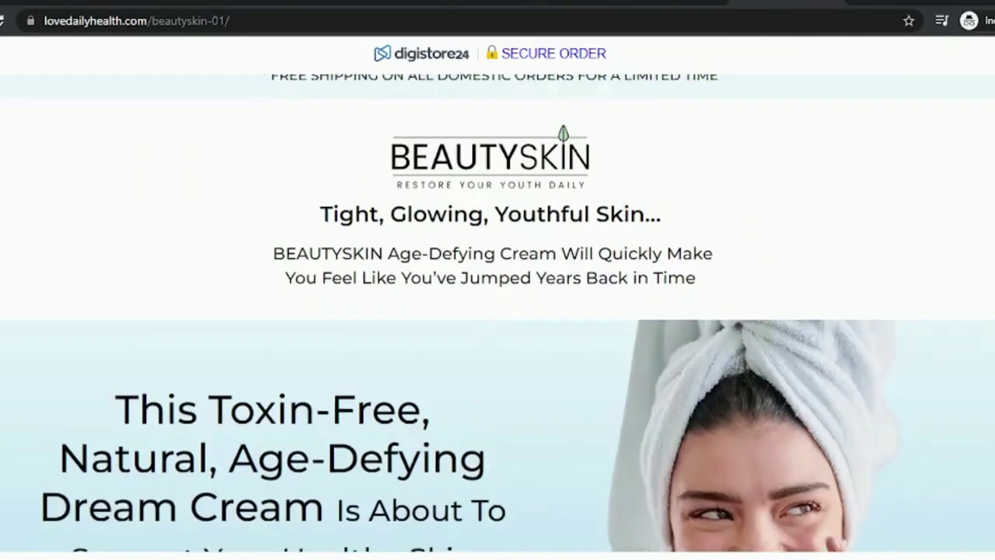
# On the BeautySkin sales page, find the pricing offers and open the order form for the basic one-bottle offer
pyautogui.scroll(-10, 497, 311)
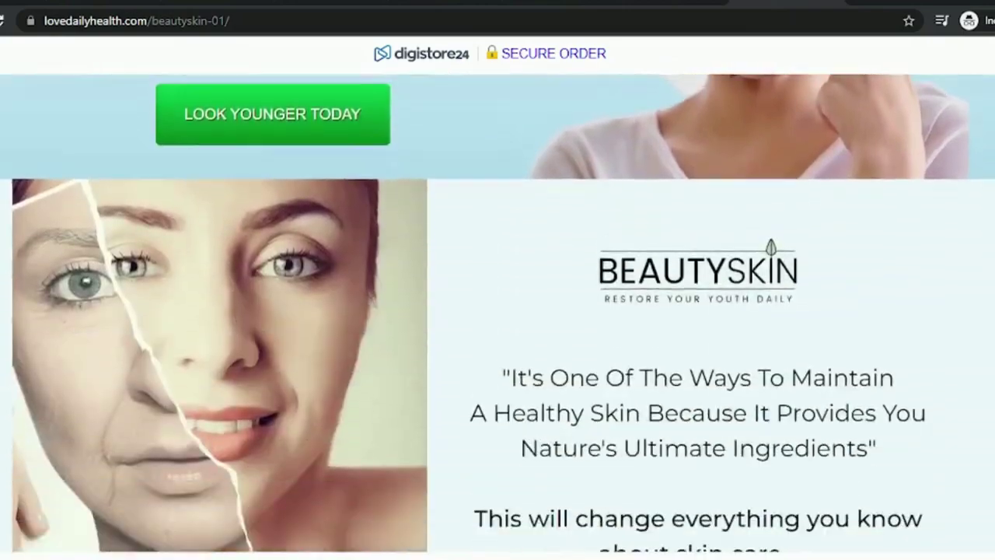
pyautogui.scroll(-15, 497, 311)
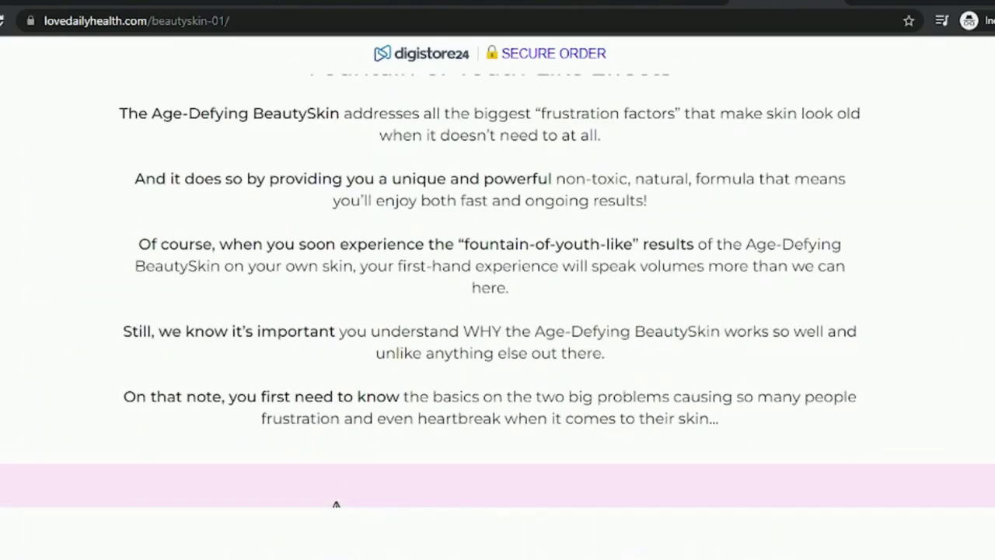
pyautogui.scroll(-20, 497, 311)
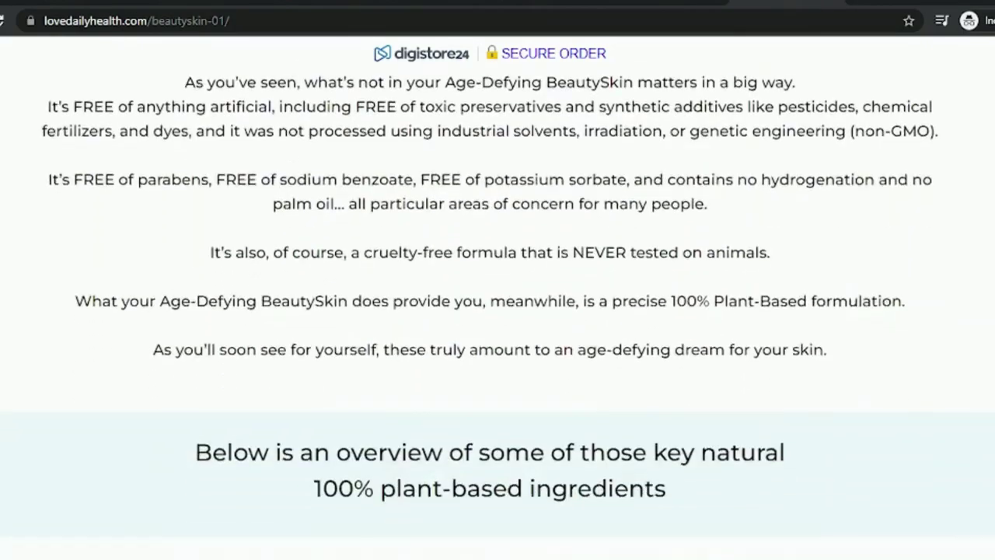
pyautogui.scroll(-15, 498, 311)
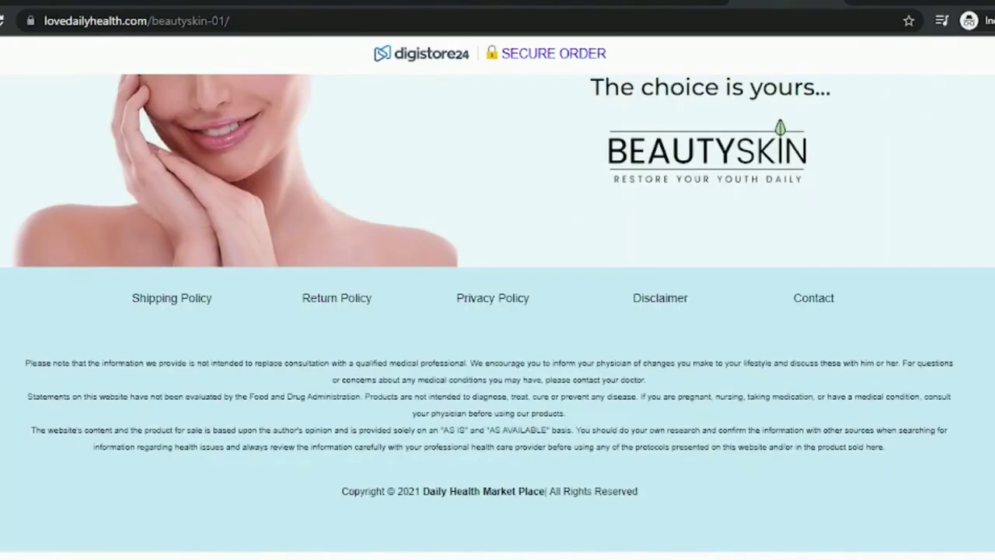
pyautogui.scroll(10, 497, 311)
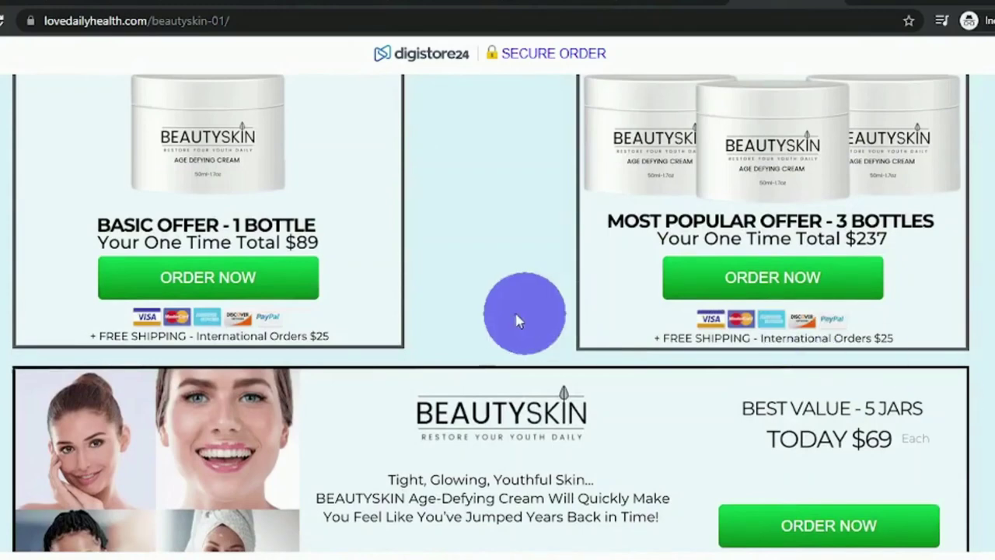
pyautogui.click(224, 288)
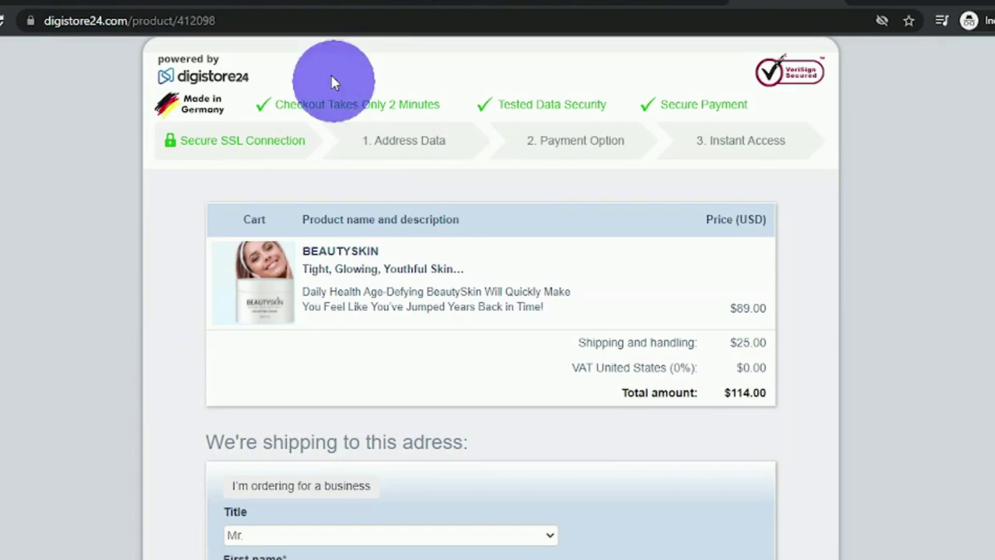
# Append a slash and the affiliate ID to the order form's URL digistore24.com/product/412098 and select the resulting address
pyautogui.click(233, 21)
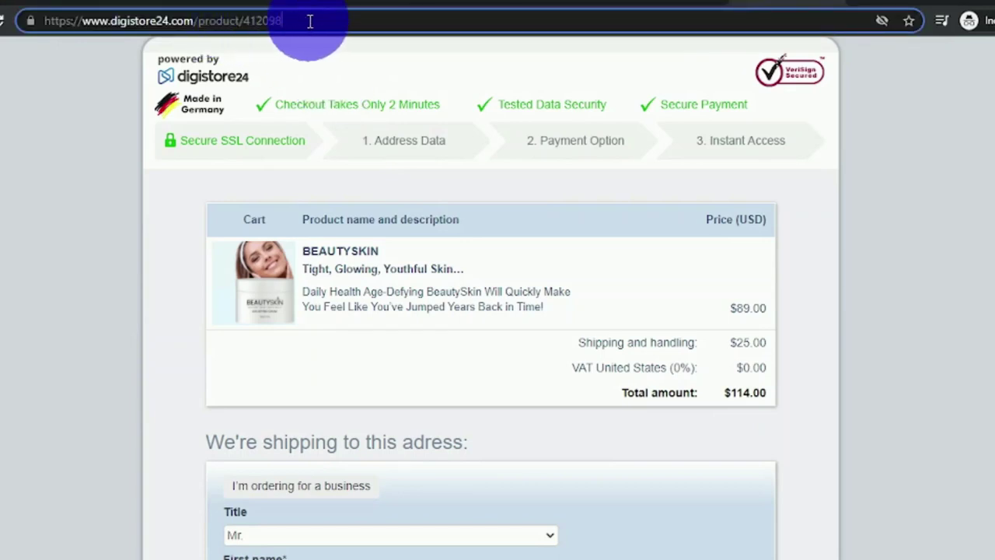
pyautogui.write('/mshustle')
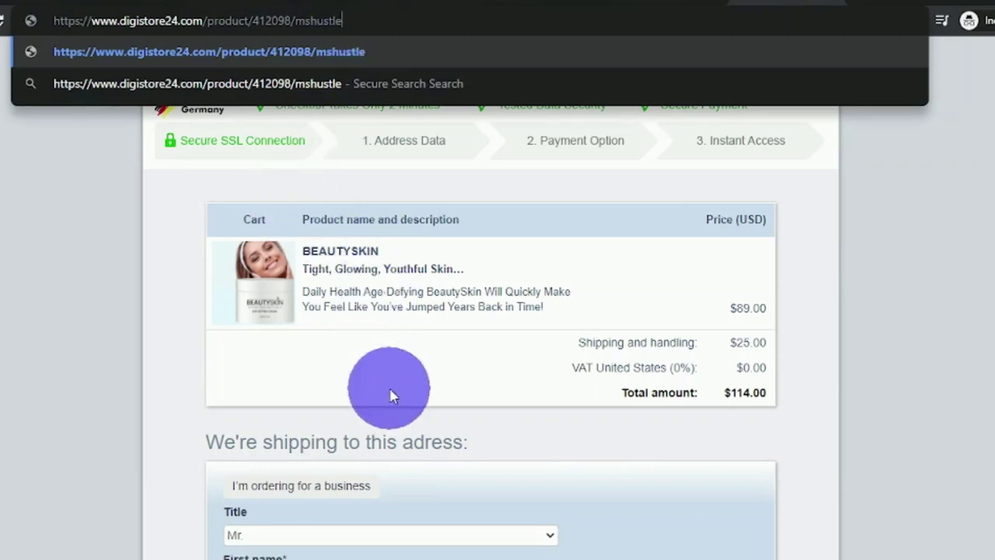
pyautogui.click(476, 355)
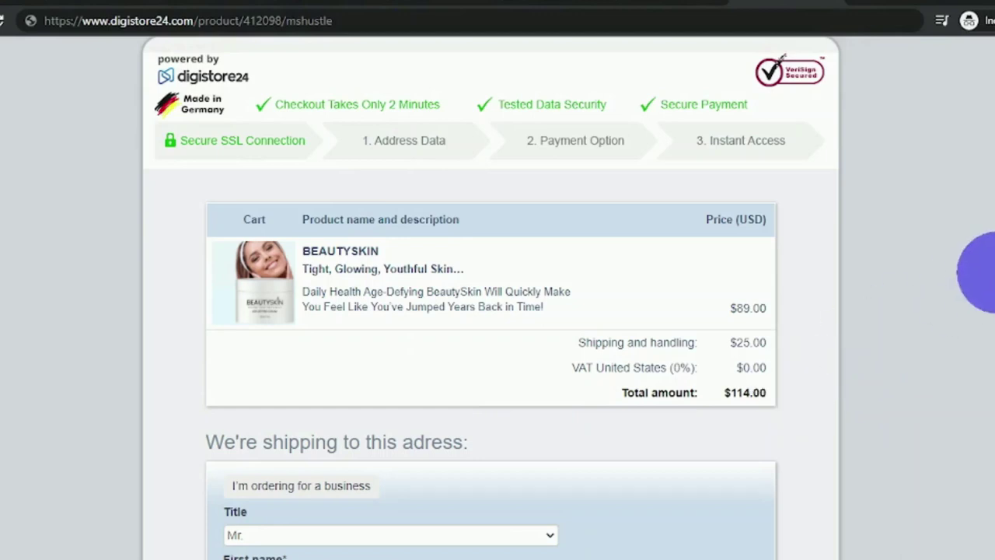
pyautogui.scroll(-7, 491, 298)
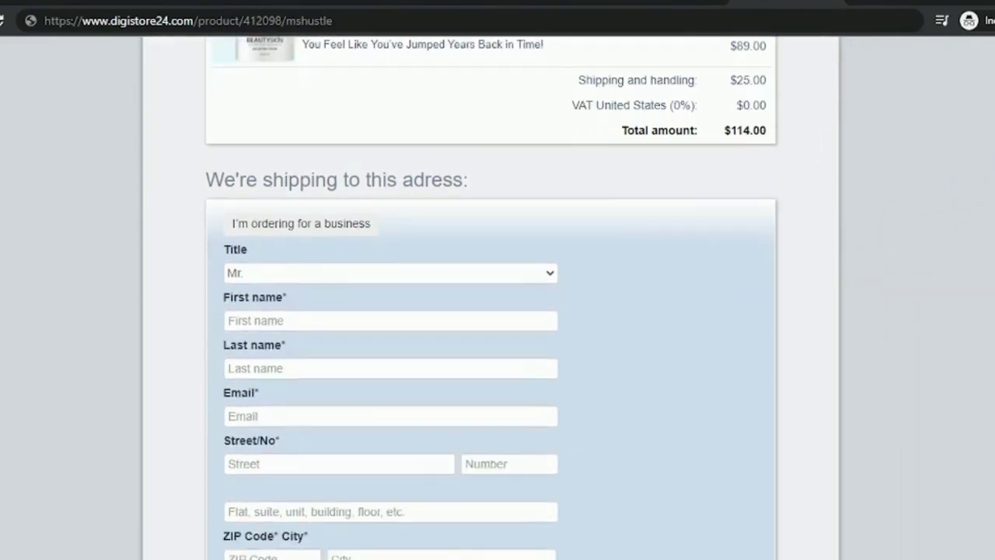
pyautogui.scroll(8, 491, 298)
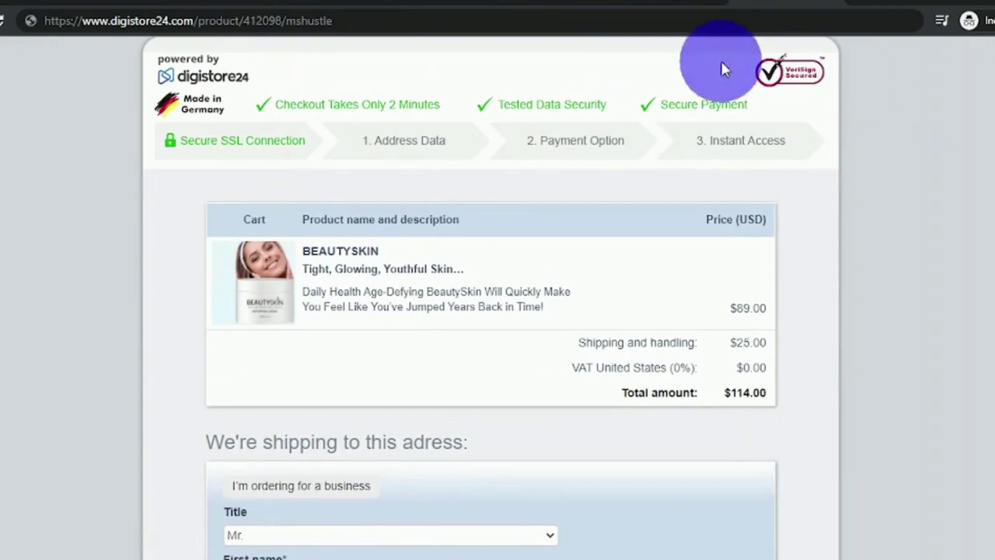
pyautogui.click(362, 21)
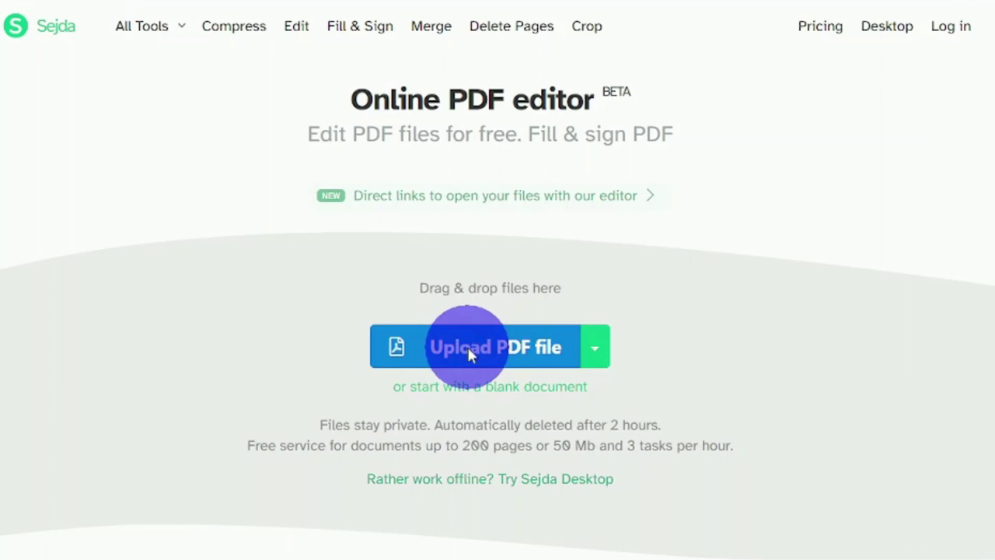
# Upload the downloaded sales page PDF to Sejda's online PDF editor and look through its first page
pyautogui.click(467, 353)
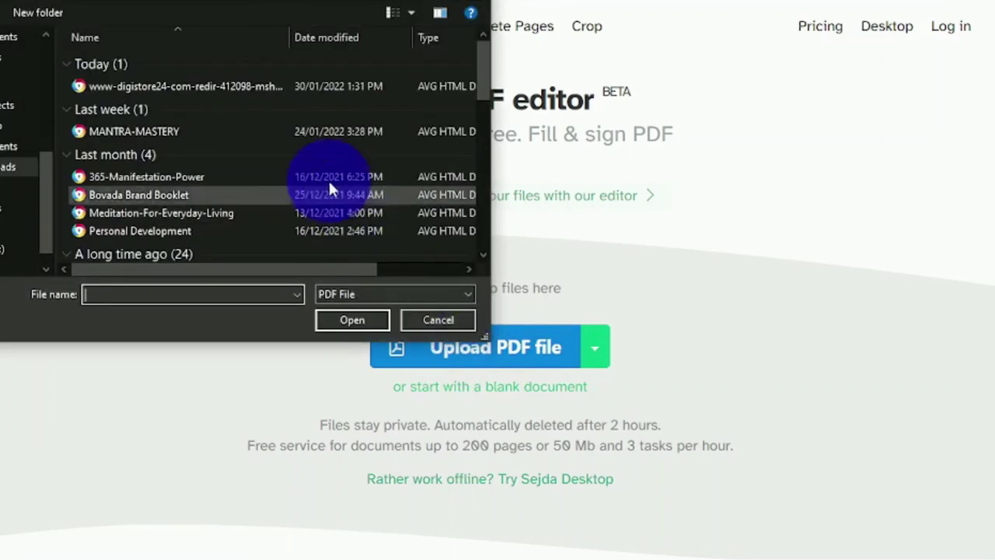
pyautogui.doubleClick(256, 86)
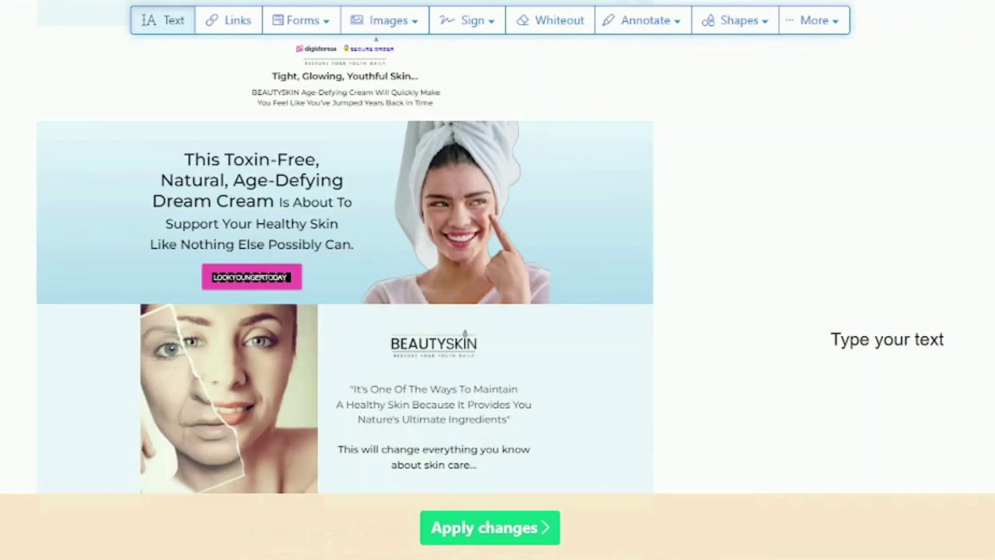
pyautogui.scroll(-10, 345, 261)
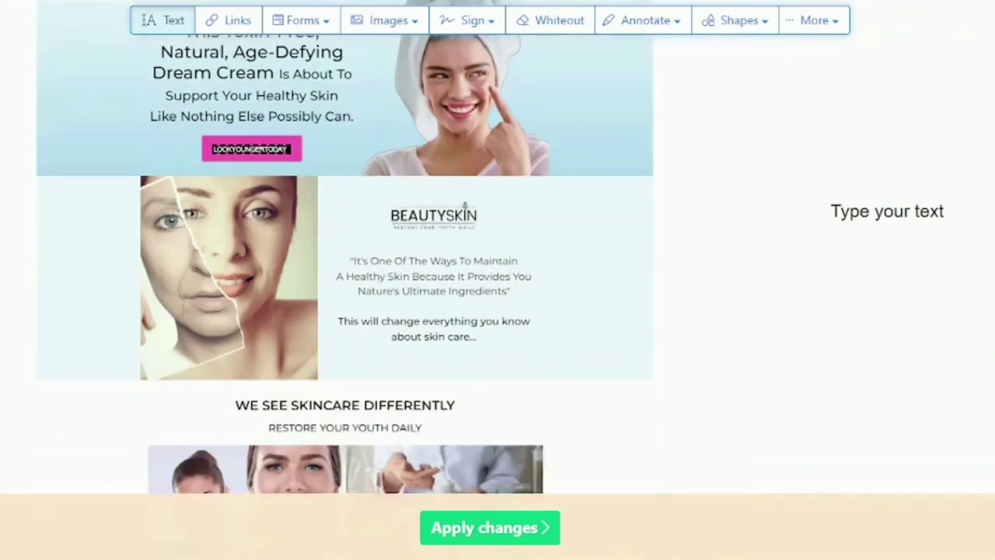
pyautogui.scroll(-10, 346, 261)
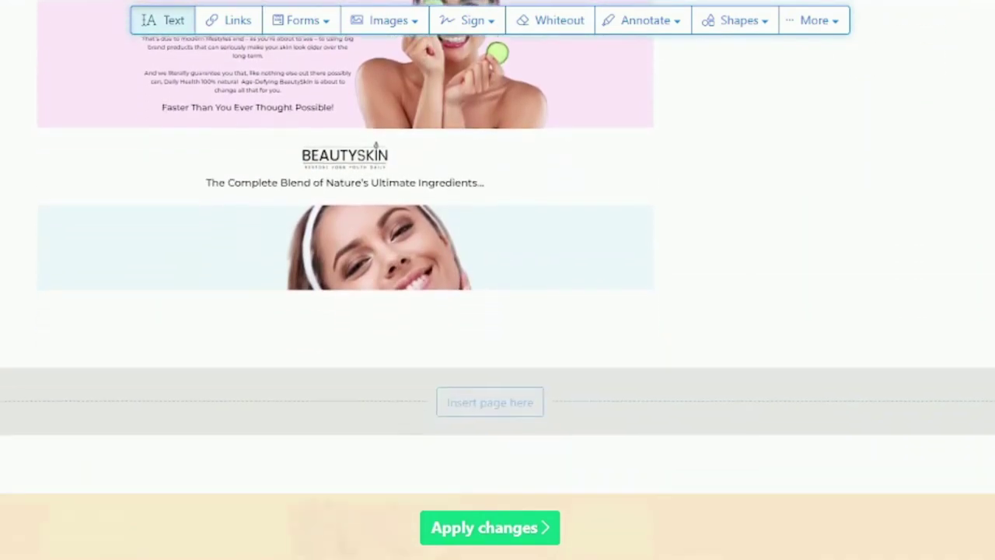
# Add the text "CLICK HERE TO GET INSTANT ACCESS" below the "about skin care..." line and format it bold and dark red
pyautogui.scroll(-15, 345, 261)
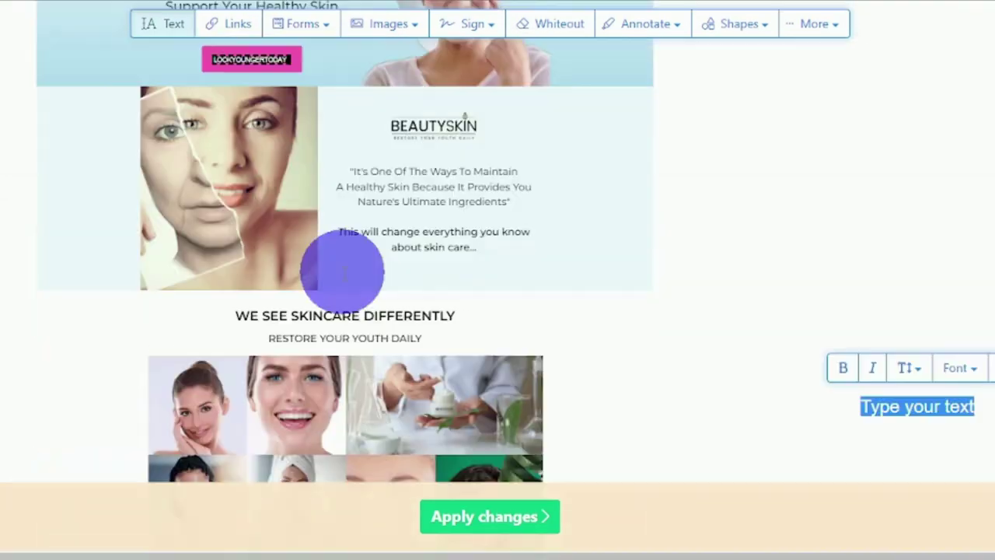
pyautogui.click(343, 272)
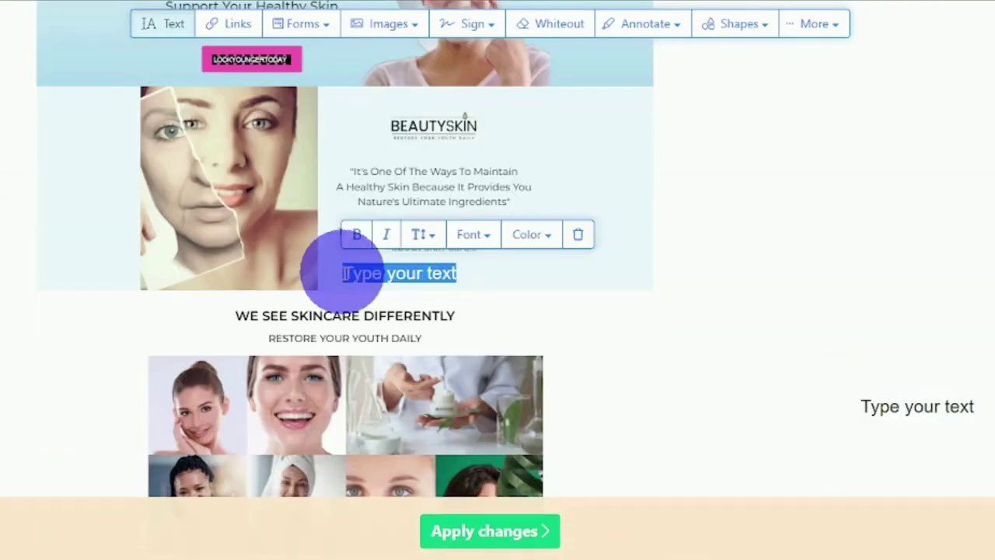
pyautogui.write('CLICK HERE TO GET INSTANT ACCESS')
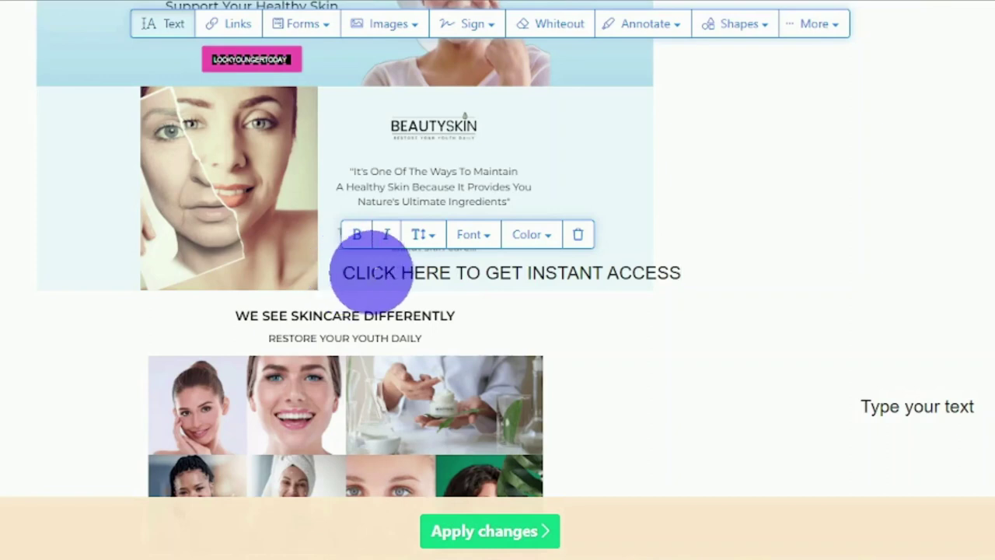
pyautogui.moveTo(344, 274); pyautogui.dragTo(675, 264)
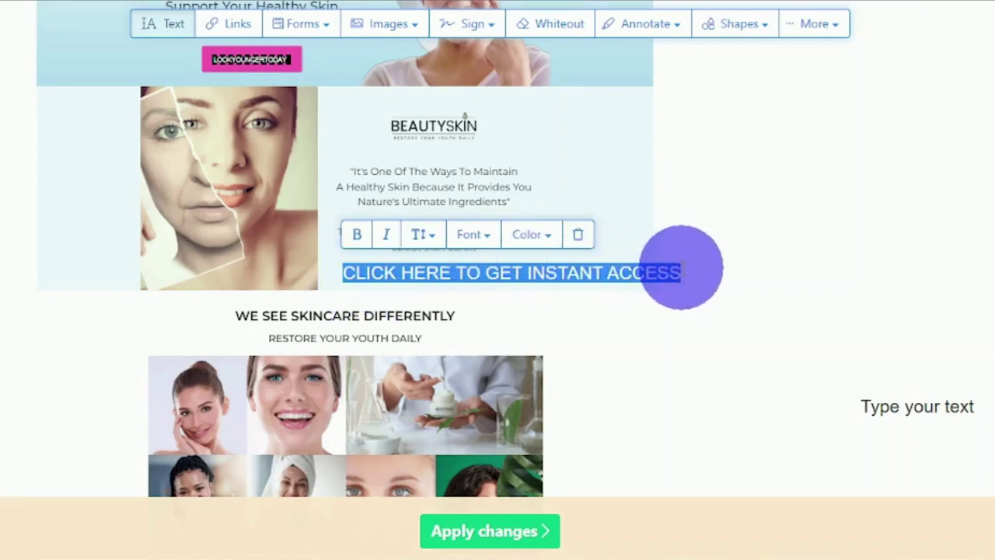
pyautogui.click(357, 235)
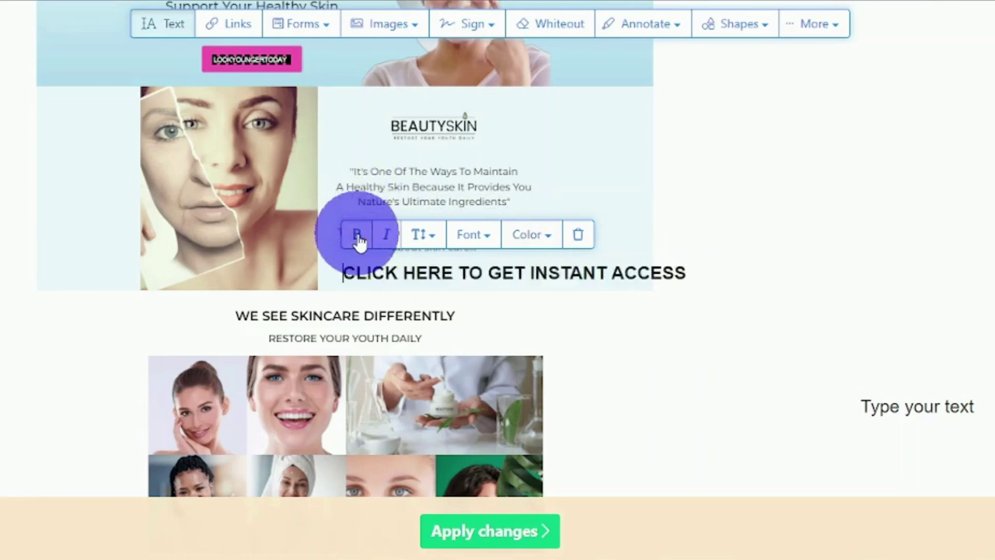
pyautogui.click(548, 241)
pyautogui.click(542, 314)
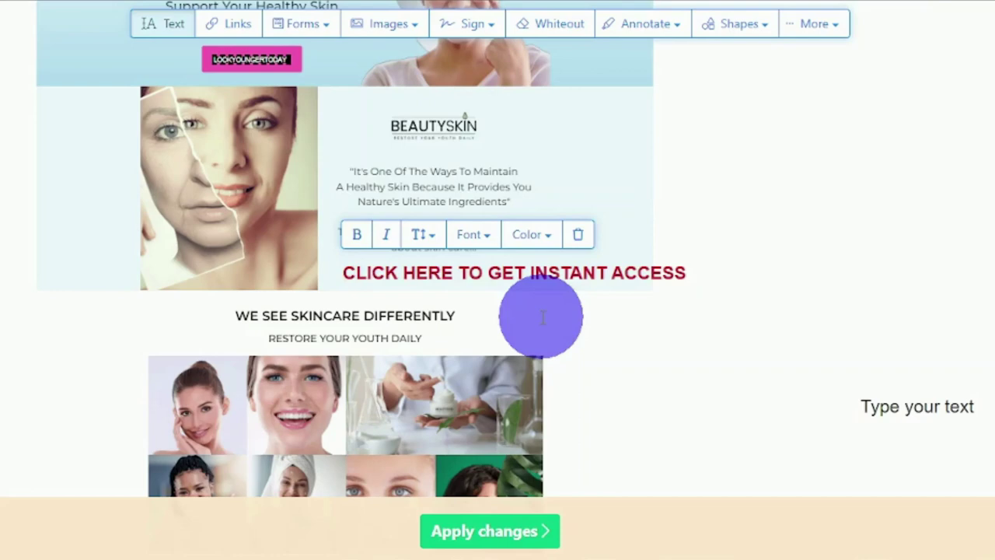
# Add a link area over the first "CLICK HERE TO GET INSTANT ACCESS" text, pointing to the affiliate order form's external URL
pyautogui.scroll(2, 484, 289)
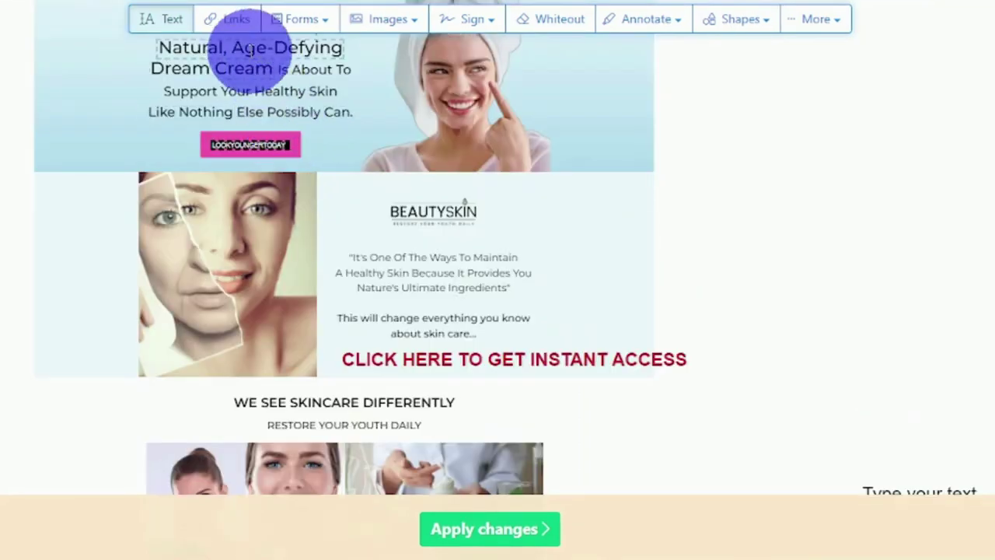
pyautogui.click(233, 18)
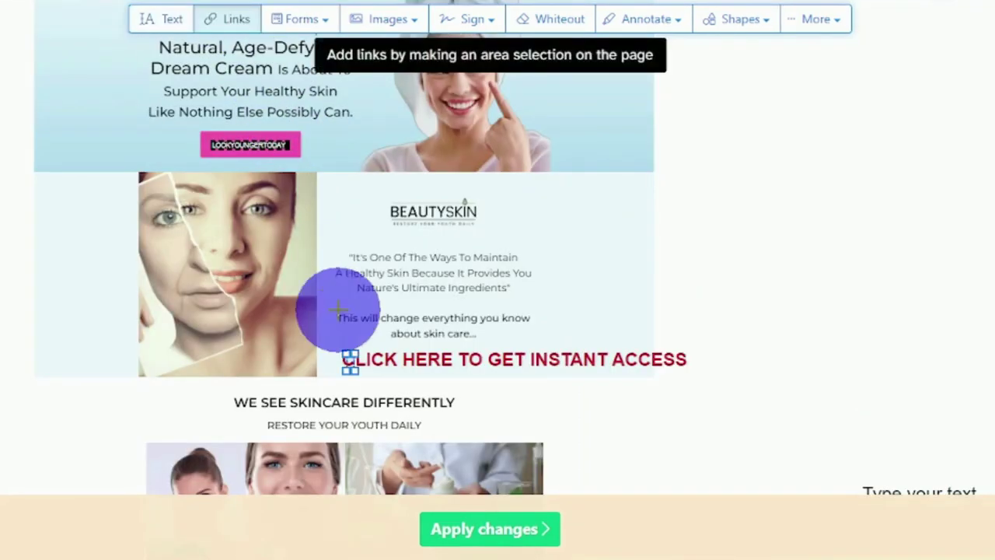
pyautogui.click(351, 366)
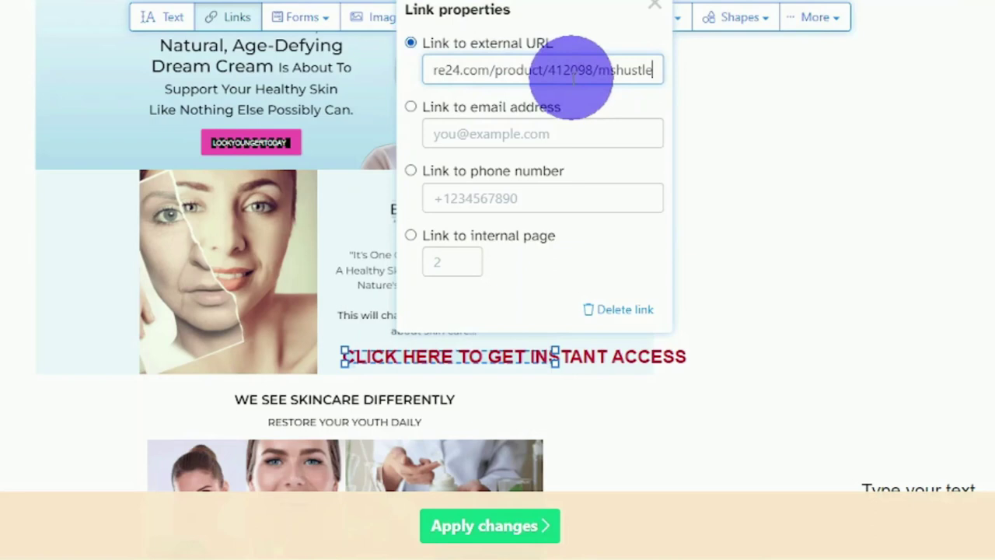
pyautogui.click(709, 129)
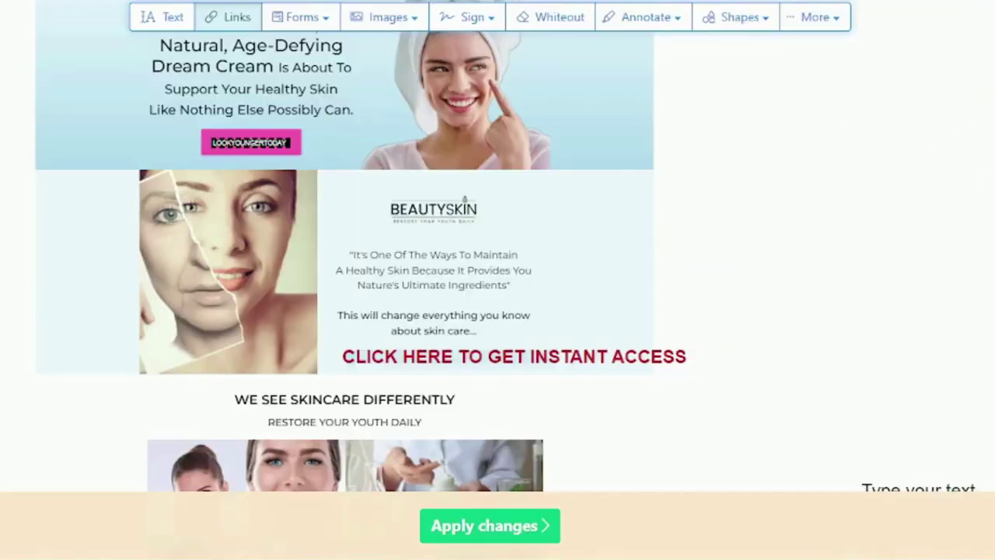
# Add a second "CLICK HERE TO GET INSTANT ACCESS" text in the blank space beneath the woman's image at the end of the first page
pyautogui.scroll(-10, 345, 257)
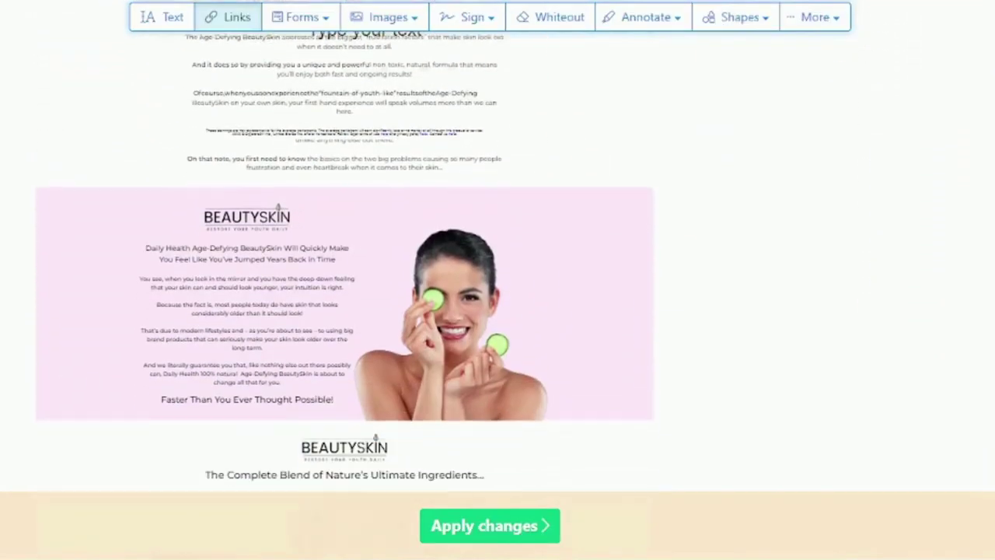
pyautogui.scroll(-10, 344, 257)
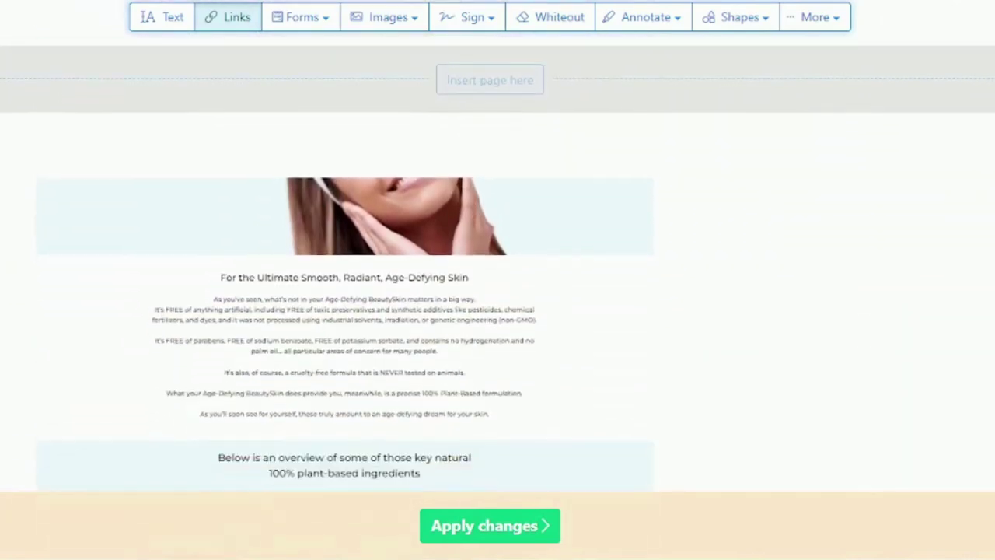
pyautogui.scroll(-10, 344, 256)
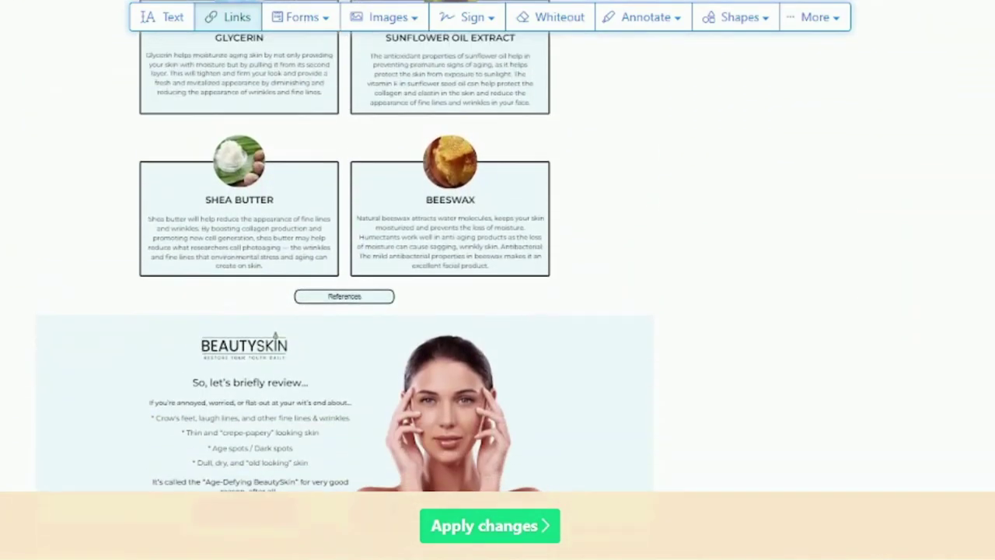
pyautogui.scroll(-5, 275, 335)
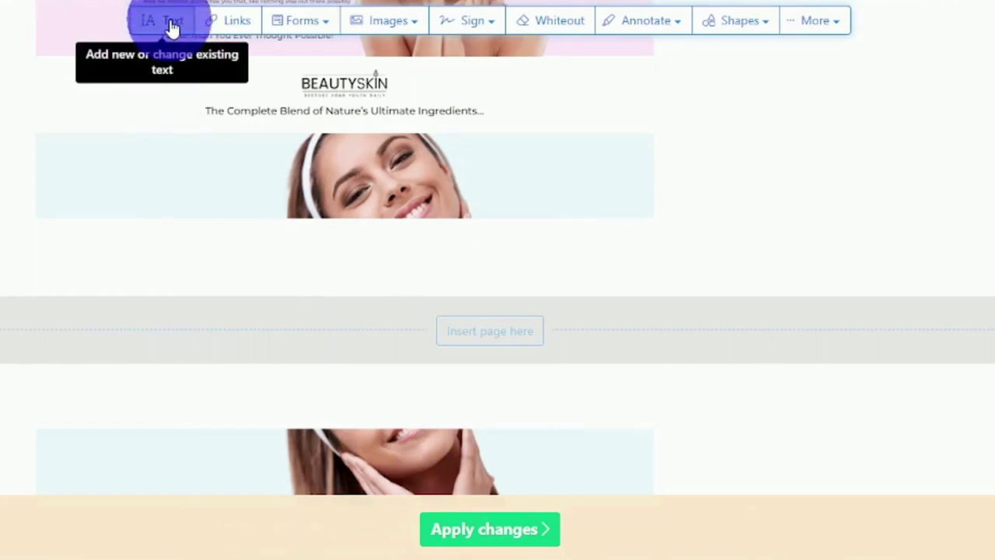
pyautogui.click(256, 272)
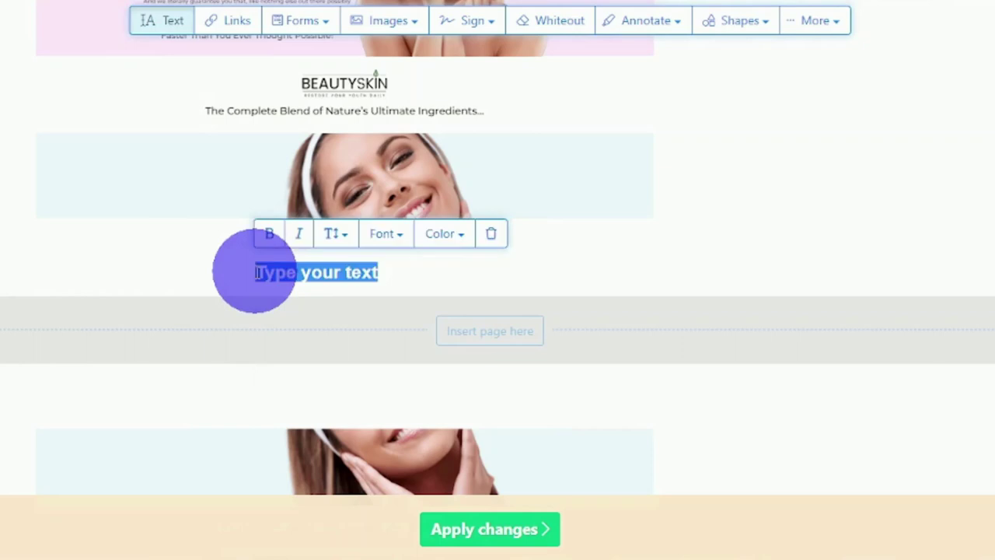
pyautogui.write('CLICK HERE TO GET INSTANT ACCESS')
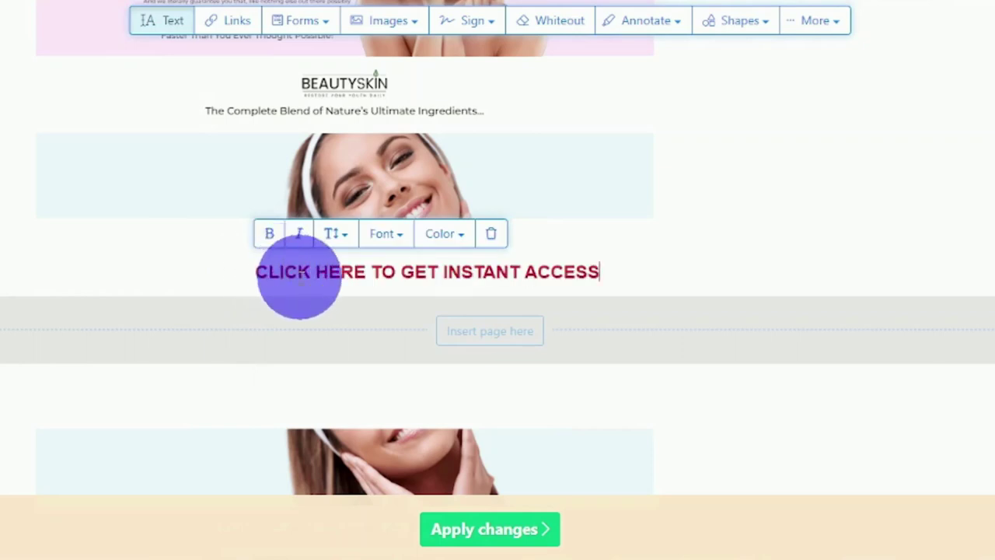
# Enter the affiliate order URL for the first call-to-action's link and make the link area cover the whole line of text
pyautogui.click(240, 22)
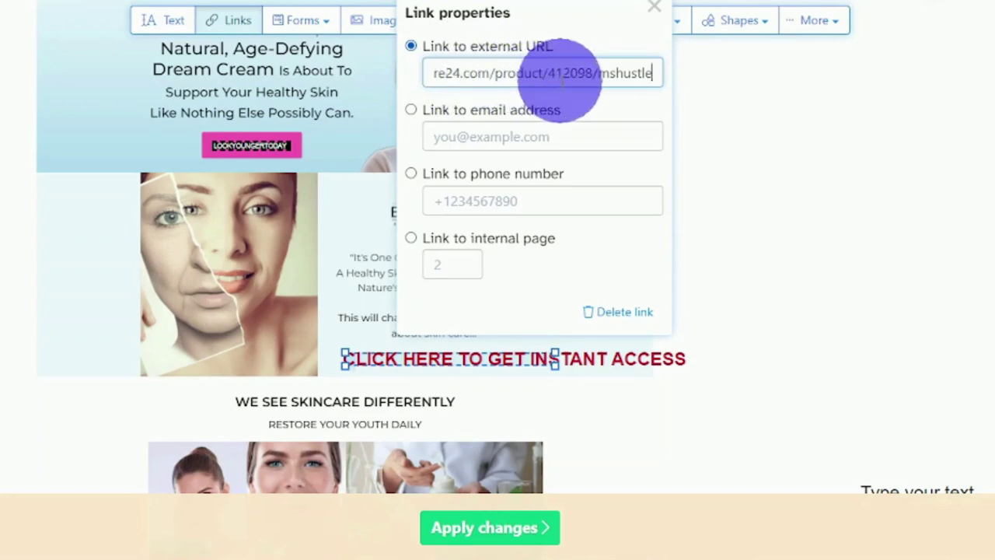
pyautogui.click(707, 132)
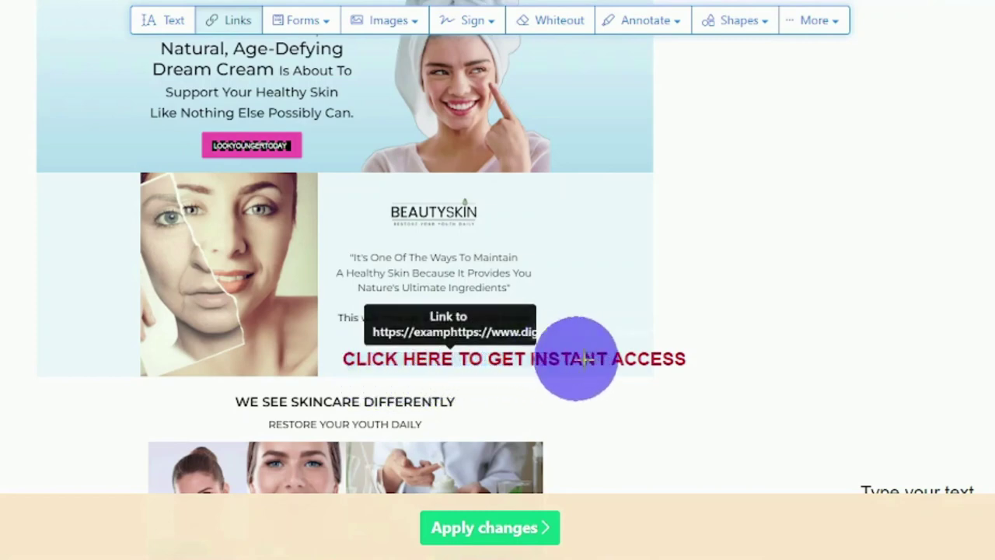
pyautogui.click(644, 358)
pyautogui.scroll(-4, 638, 389)
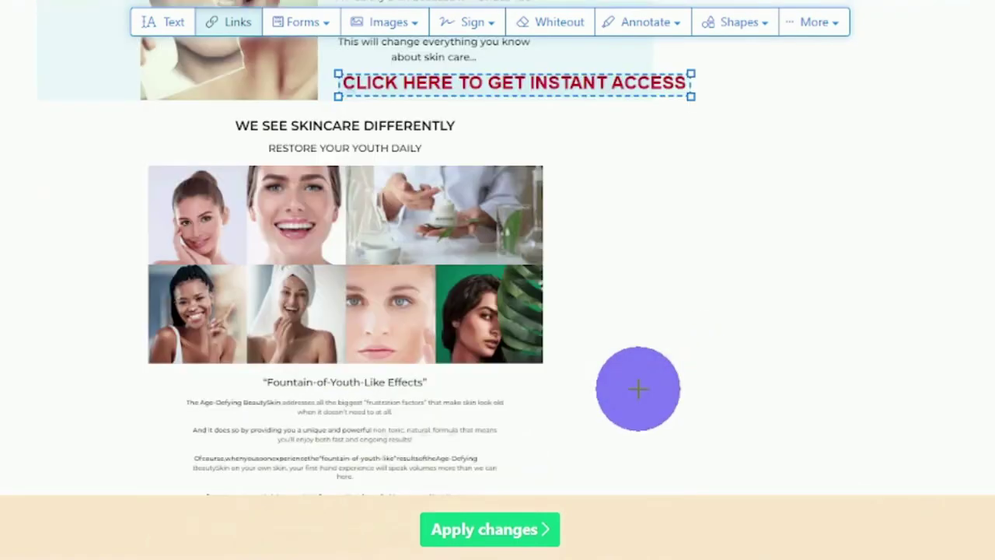
# Apply the changes to the PDF, download it and open the downloaded copy
pyautogui.click(506, 533)
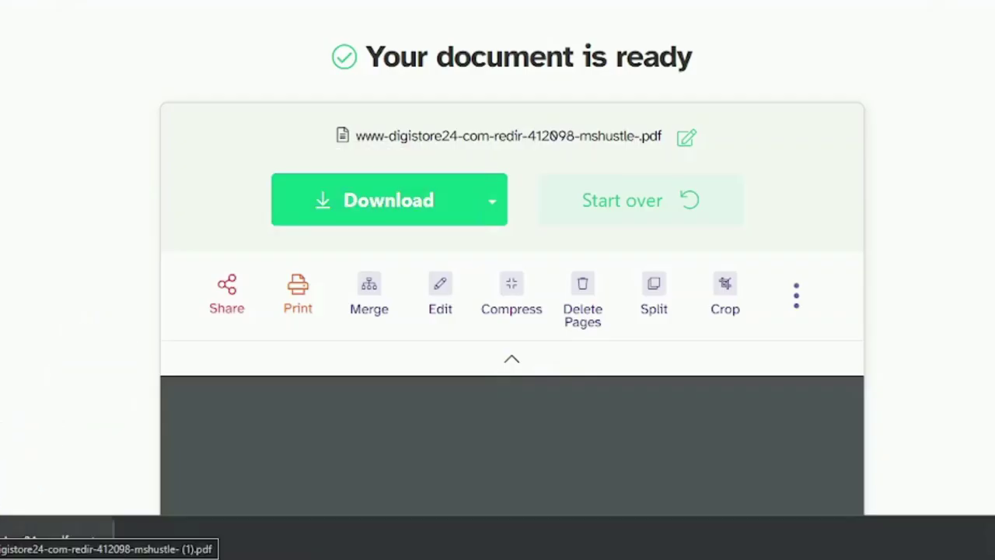
pyautogui.click(23, 547)
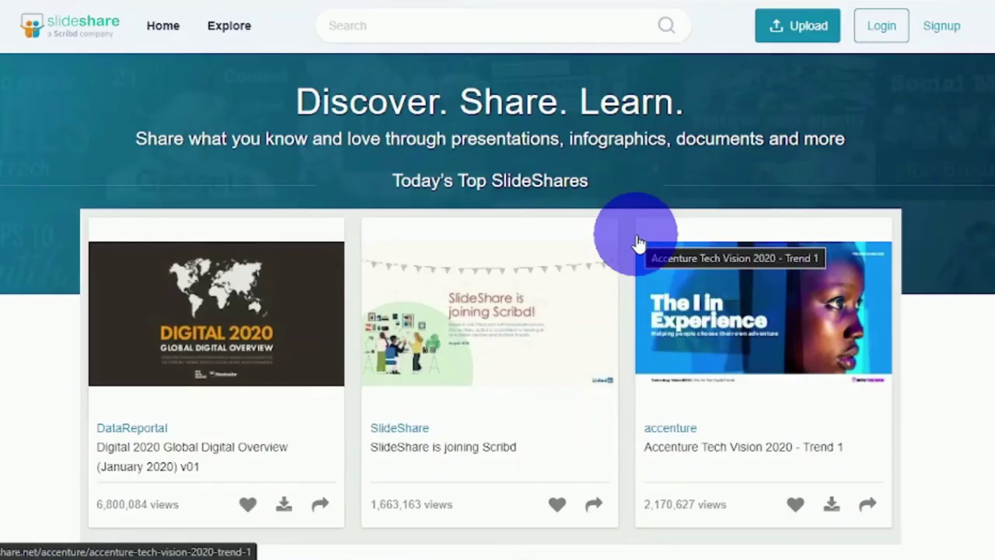
# On SlideShare, sign up for an account and upload the edited sales page PDF from the Downloads folder
pyautogui.click(943, 35)
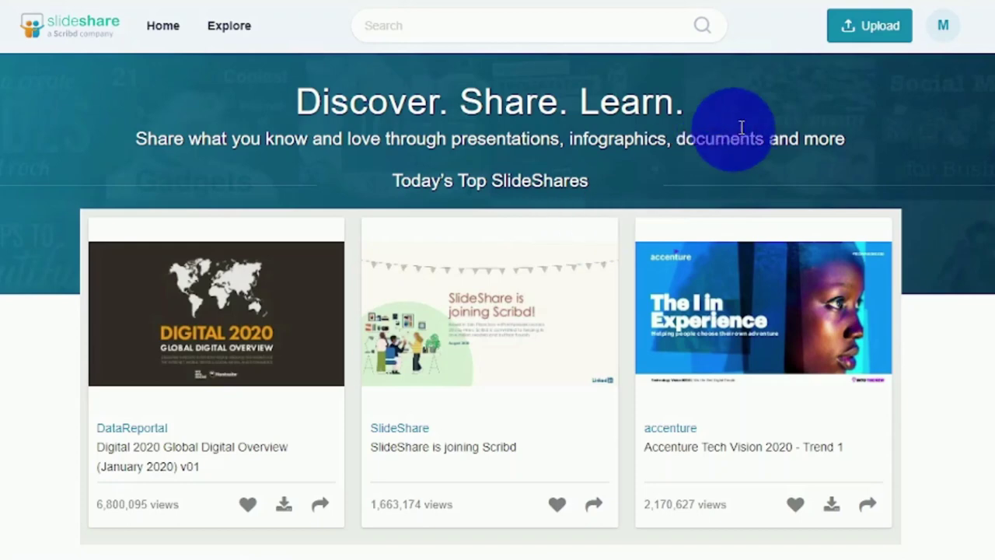
pyautogui.click(872, 35)
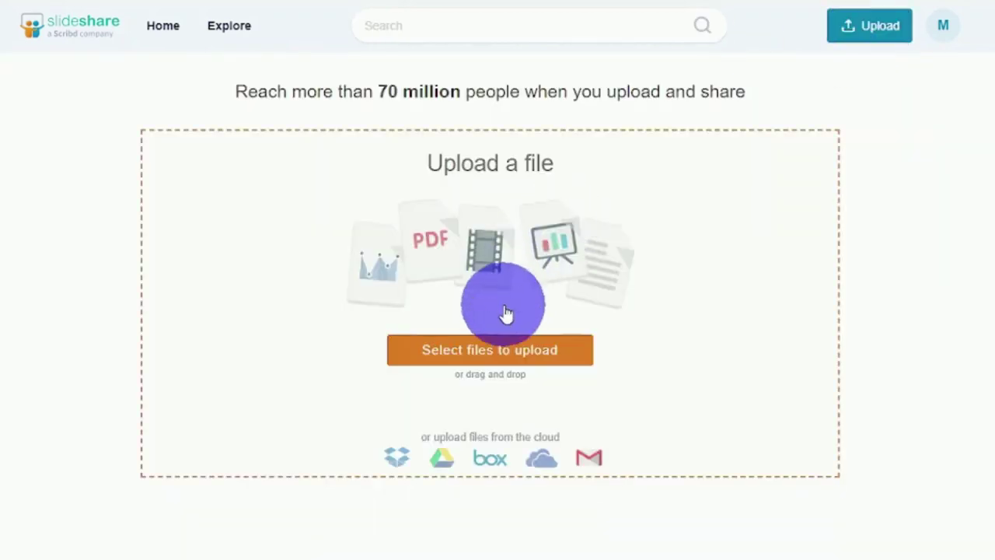
pyautogui.click(506, 352)
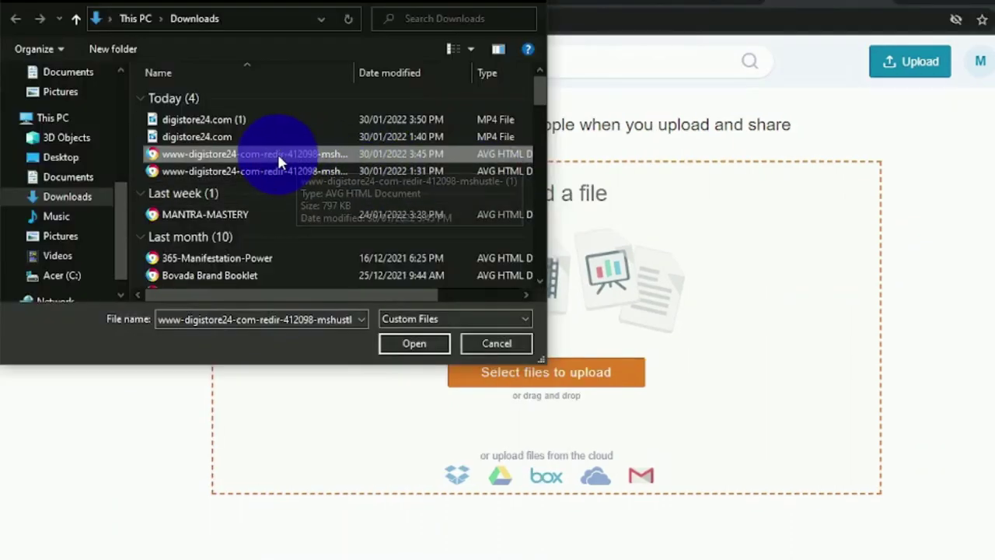
pyautogui.click(385, 344)
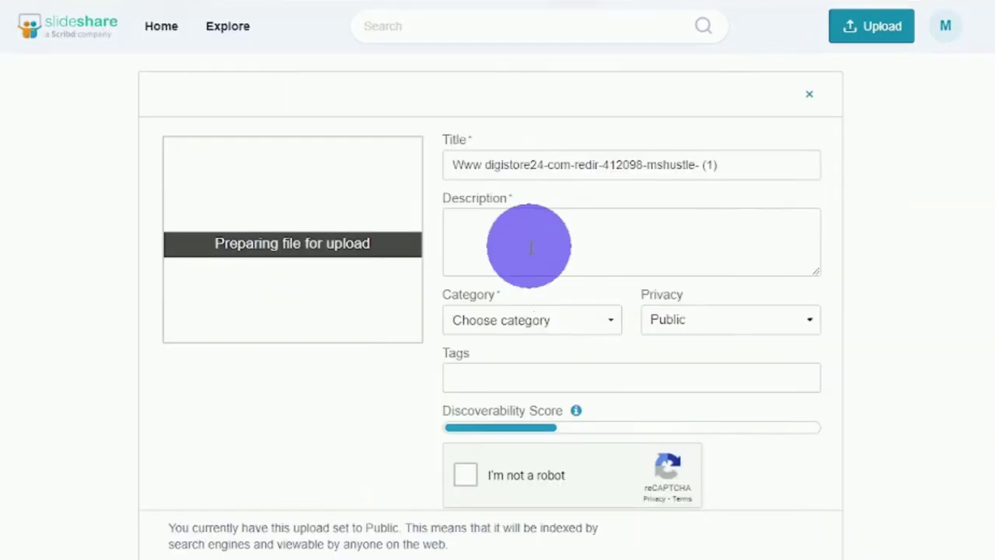
# Replace the upload's title with "Fountain-of-Youth-Like Effects"
pyautogui.click(722, 166)
pyautogui.moveTo(722, 166); pyautogui.dragTo(428, 164)
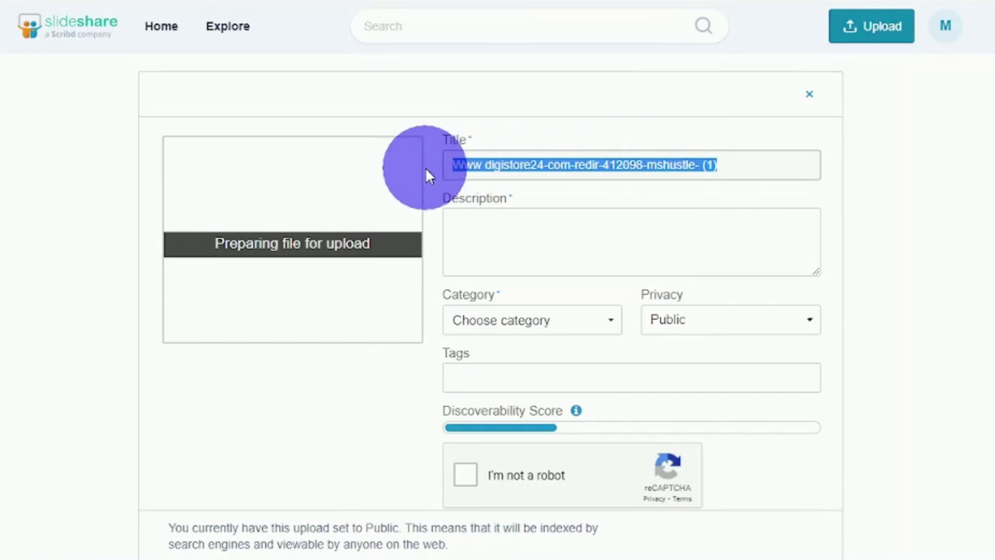
pyautogui.write('Fountain-of-Youth-Like Effects')
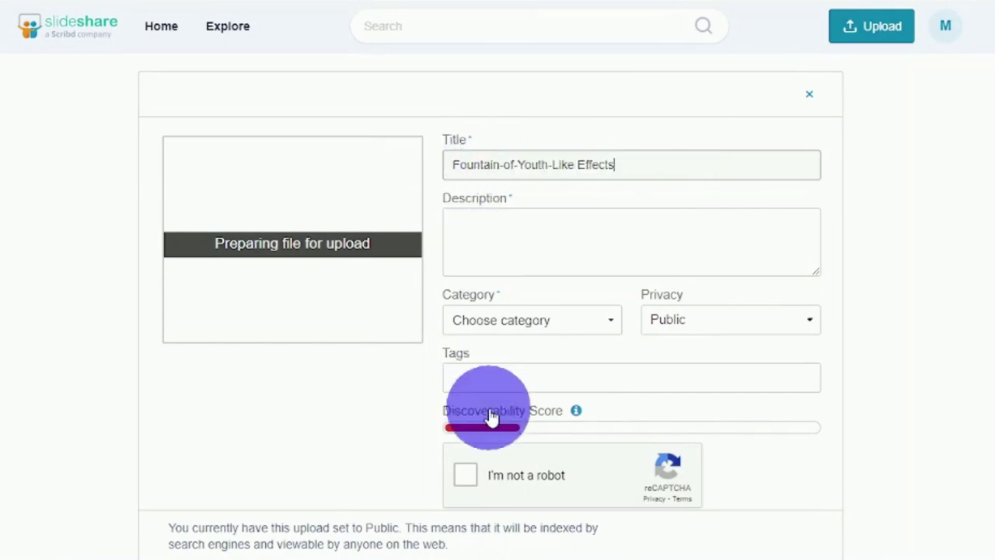
# Set the description to "It's One Of The Ways To Maintain A Healthy Skin Because It Provides You Nature's Ultimate Ingredients", copied from Notepad
pyautogui.hotkey('alt', 'Tab')
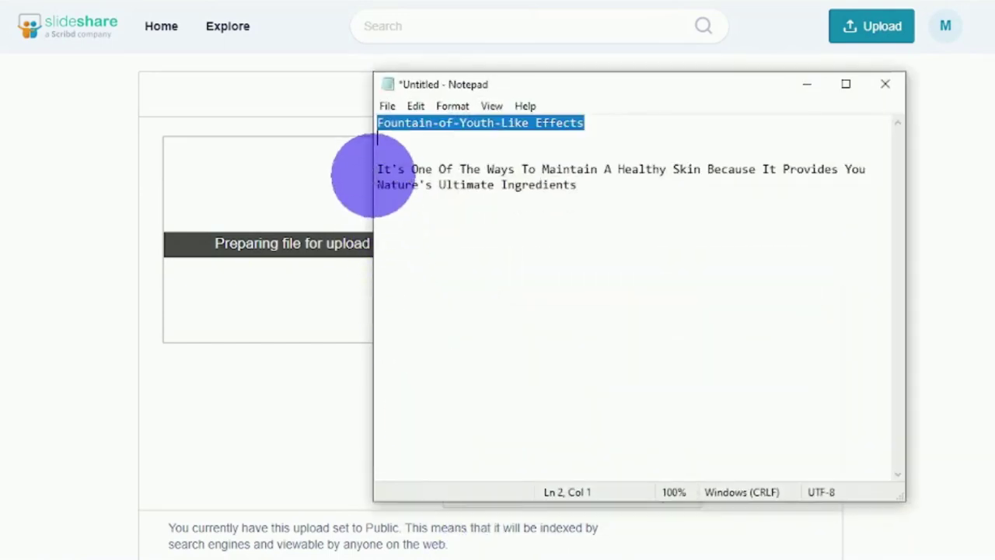
pyautogui.click(377, 170)
pyautogui.moveTo(376, 169); pyautogui.dragTo(676, 195)
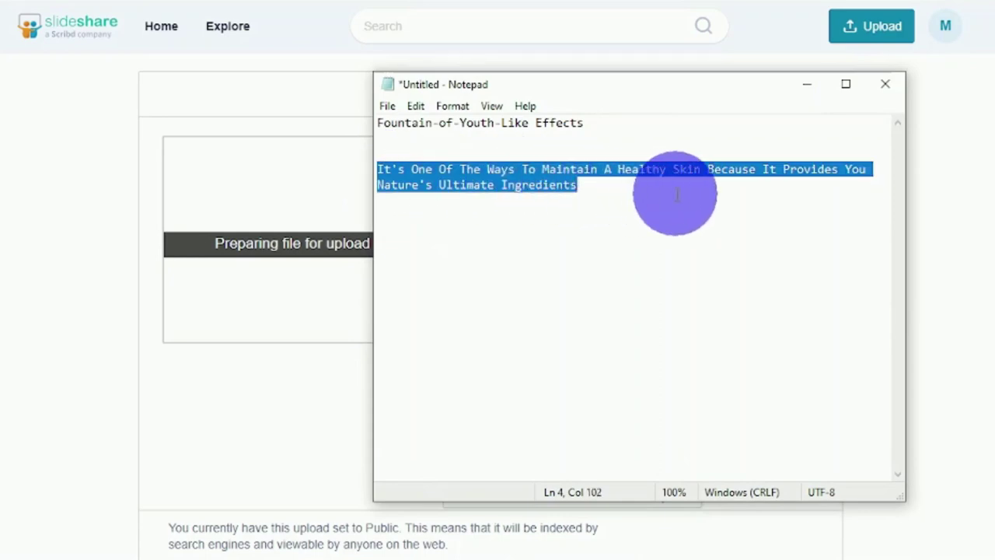
pyautogui.click(806, 84)
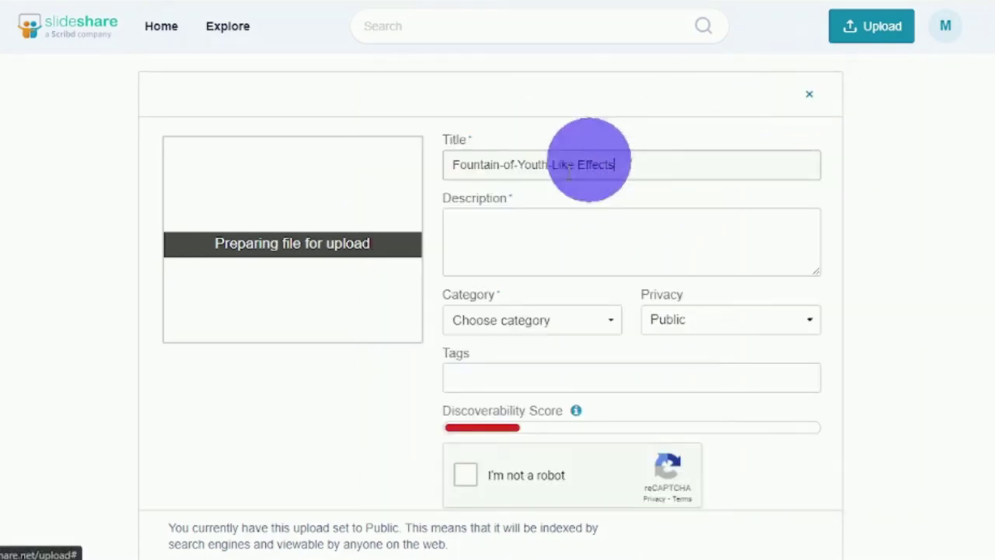
pyautogui.click(452, 224)
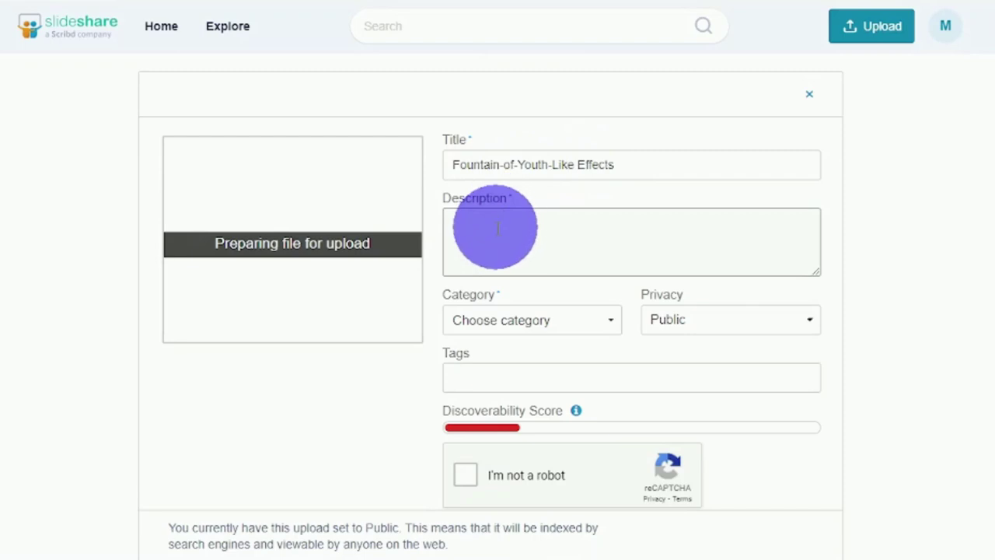
pyautogui.write("It's One Of The Ways To Maintain A Healthy Skin Because It Provides You Nature's Ultimate Ingredients")
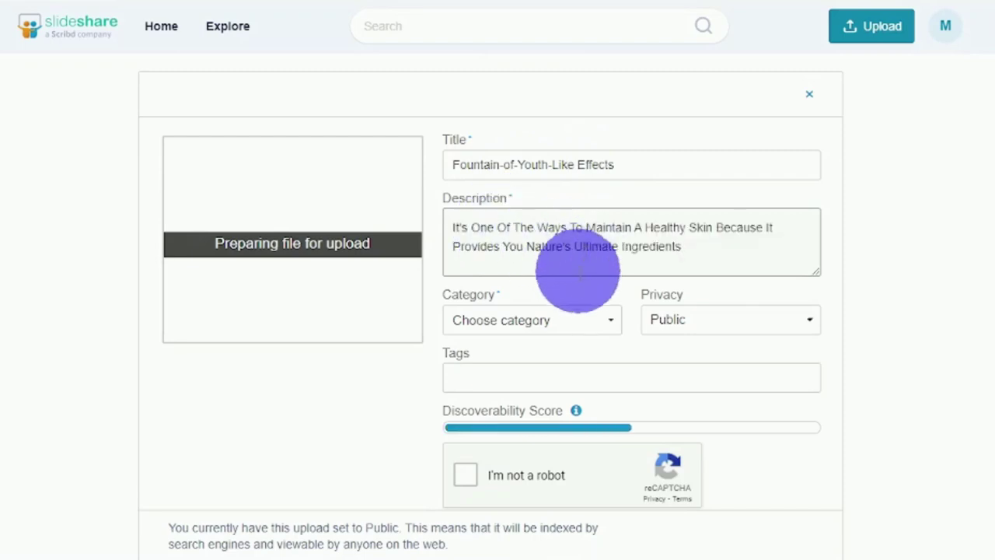
# Set the upload's category to Healthcare
pyautogui.click(612, 321)
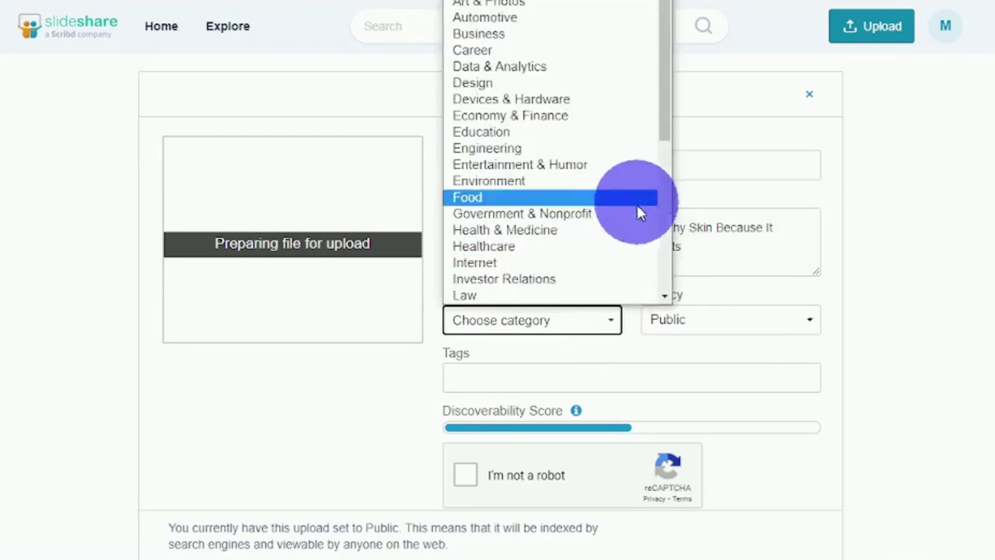
pyautogui.moveTo(667, 117); pyautogui.dragTo(669, 146)
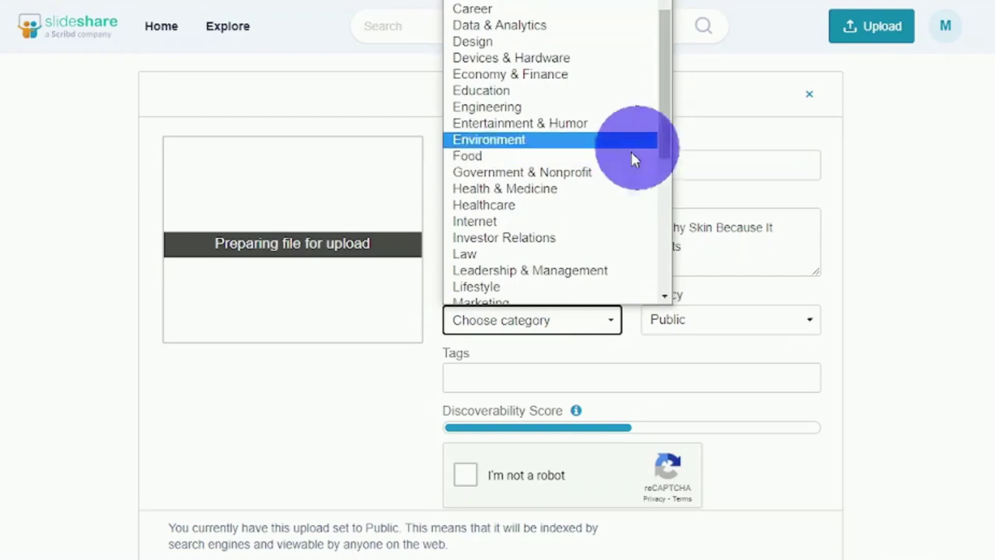
pyautogui.click(573, 204)
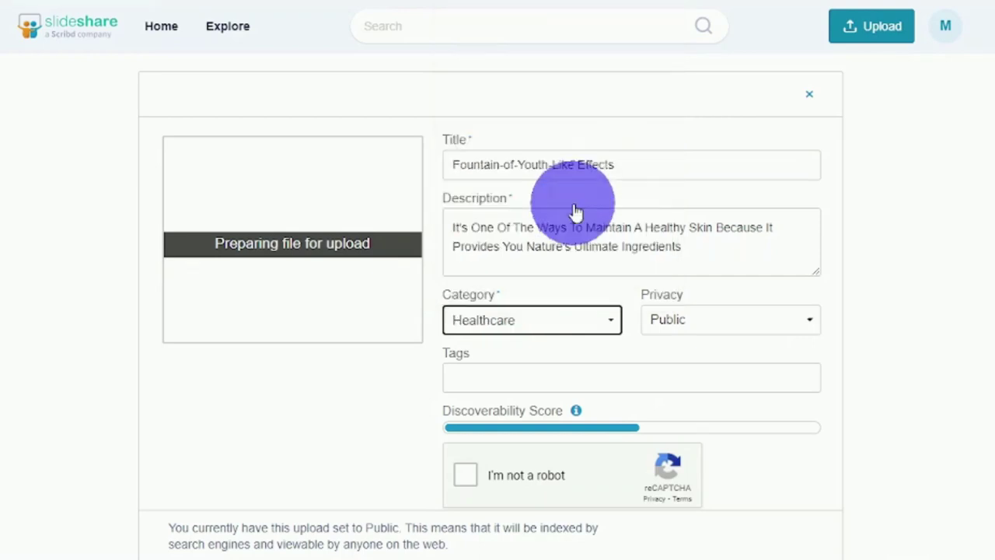
# Tag the upload with "skincare" and publish it after completing the reCAPTCHA check
pyautogui.click(550, 375)
pyautogui.write('skincare')
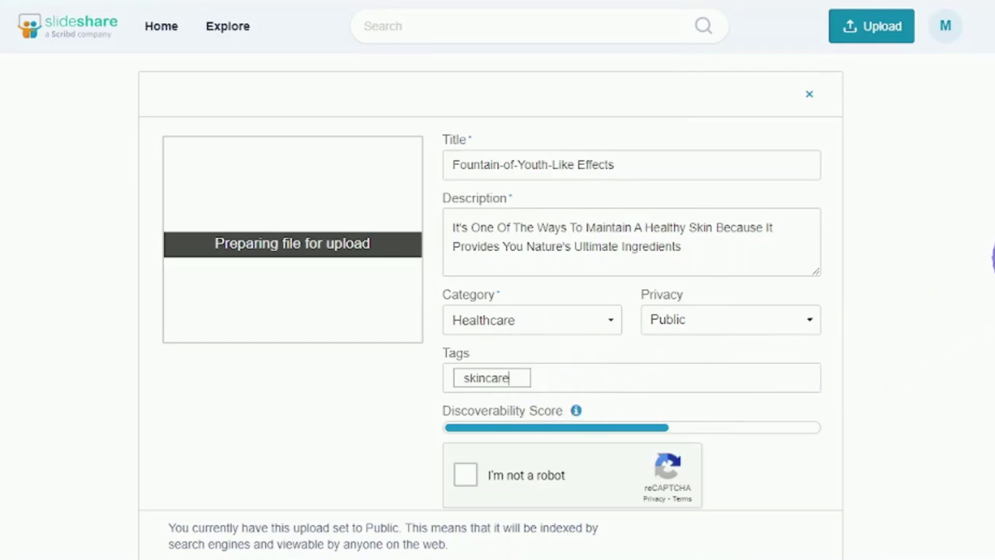
pyautogui.scroll(-2, 498, 311)
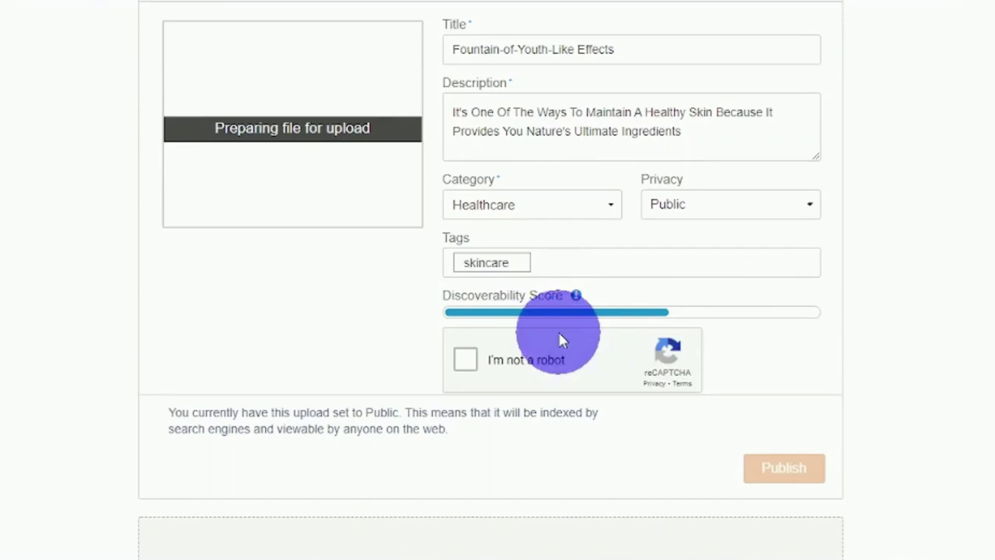
pyautogui.click(475, 360)
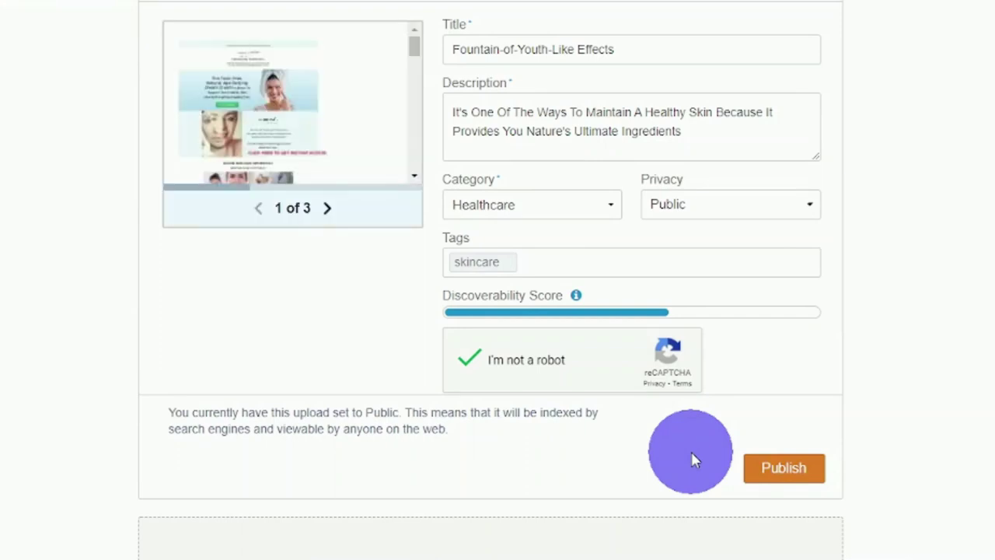
pyautogui.click(779, 471)
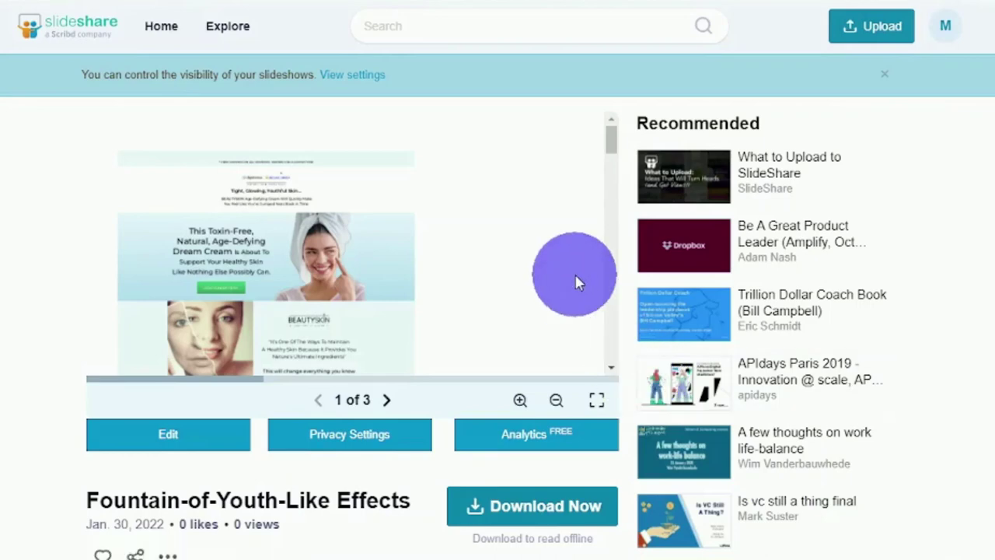
# Review the published "Fountain-of-Youth-Like Effects" document through its last page, along with its category, description and other page details
pyautogui.moveTo(602, 150); pyautogui.dragTo(613, 335)
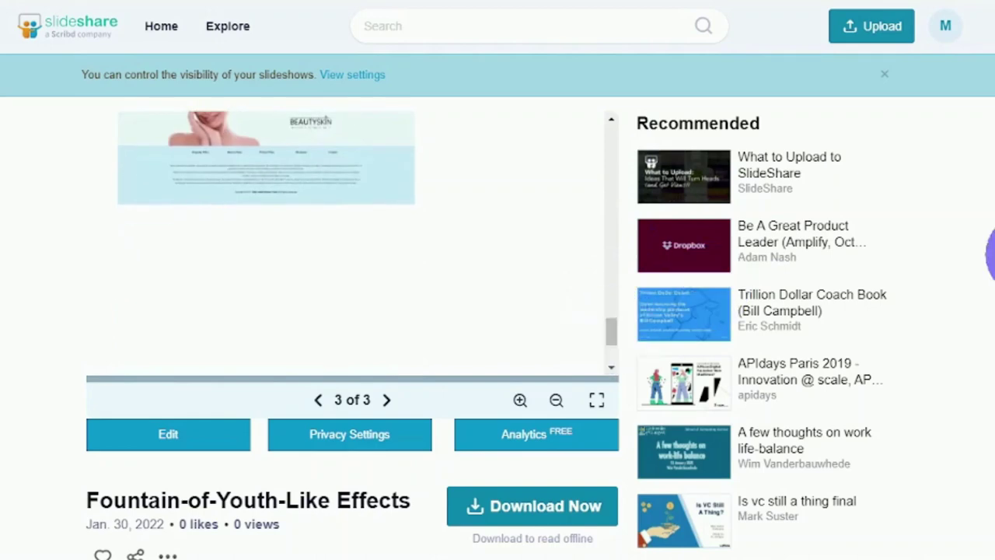
pyautogui.scroll(-5, 497, 280)
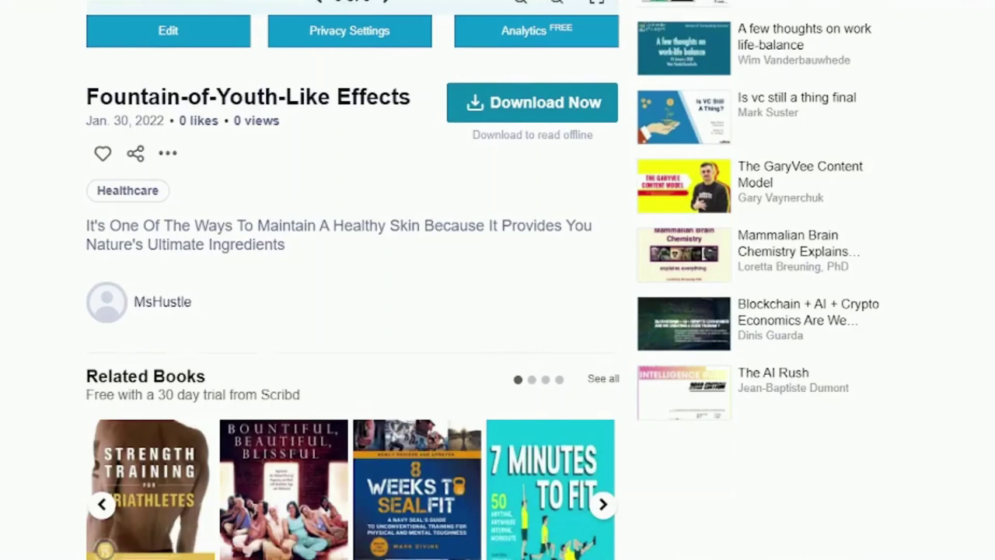
pyautogui.scroll(5, 497, 280)
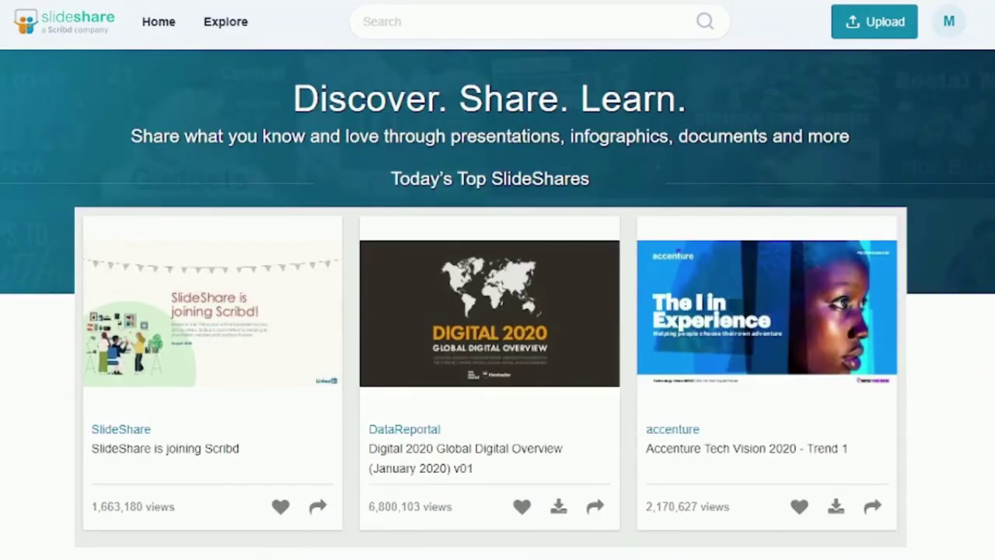
# Examine the view counts of the Today's Top and Featured SlideShares on the SlideShare home page
pyautogui.scroll(-2, 602, 254)
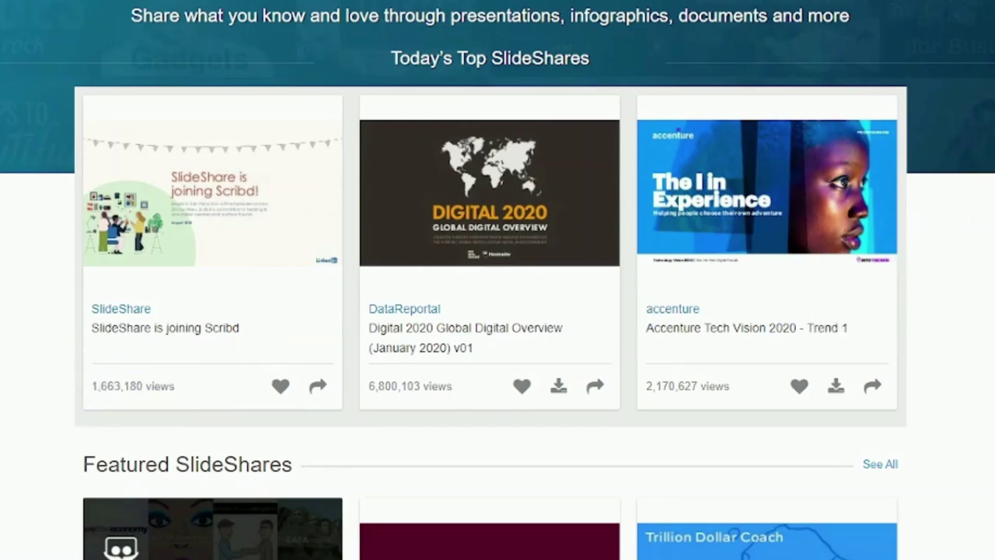
pyautogui.scroll(-4, 498, 280)
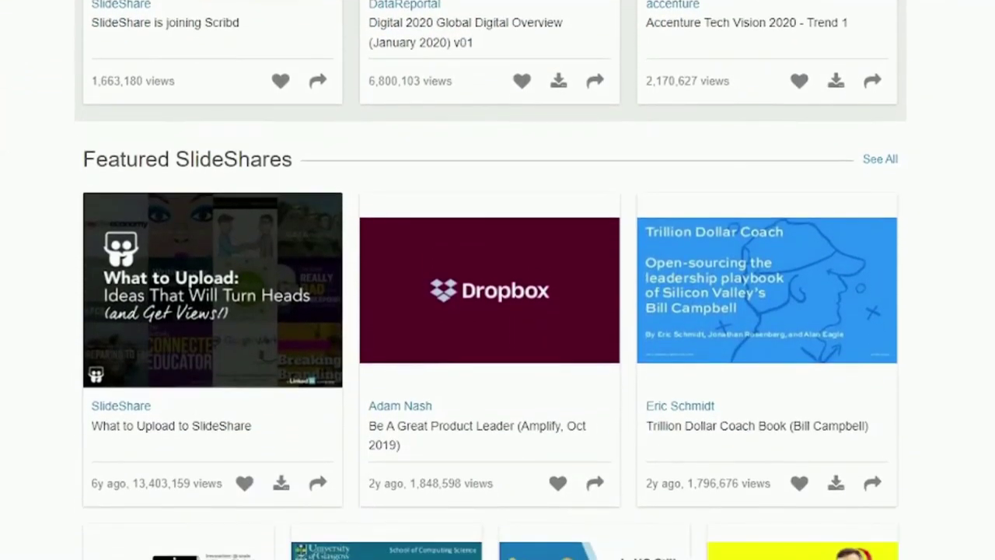
pyautogui.scroll(-3, 498, 280)
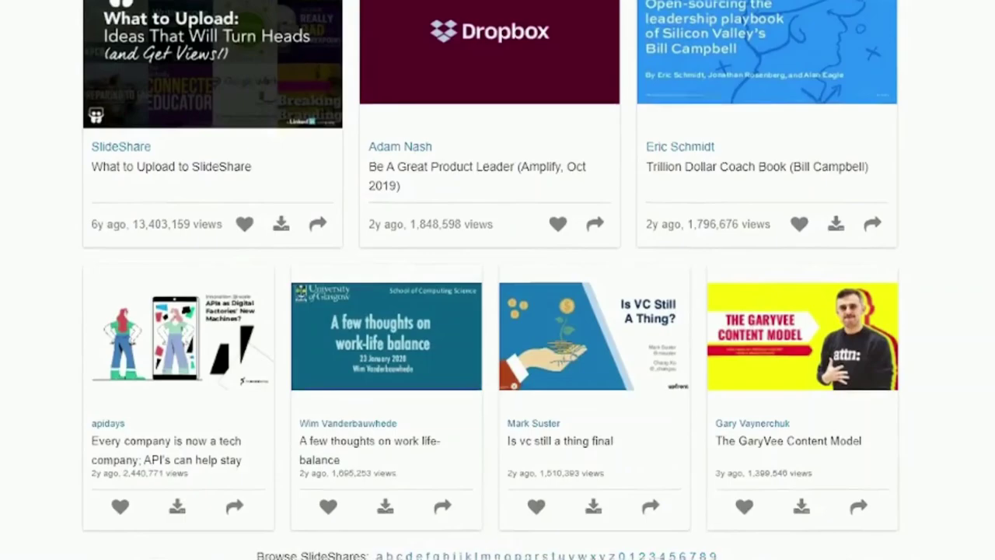
pyautogui.scroll(6, 497, 279)
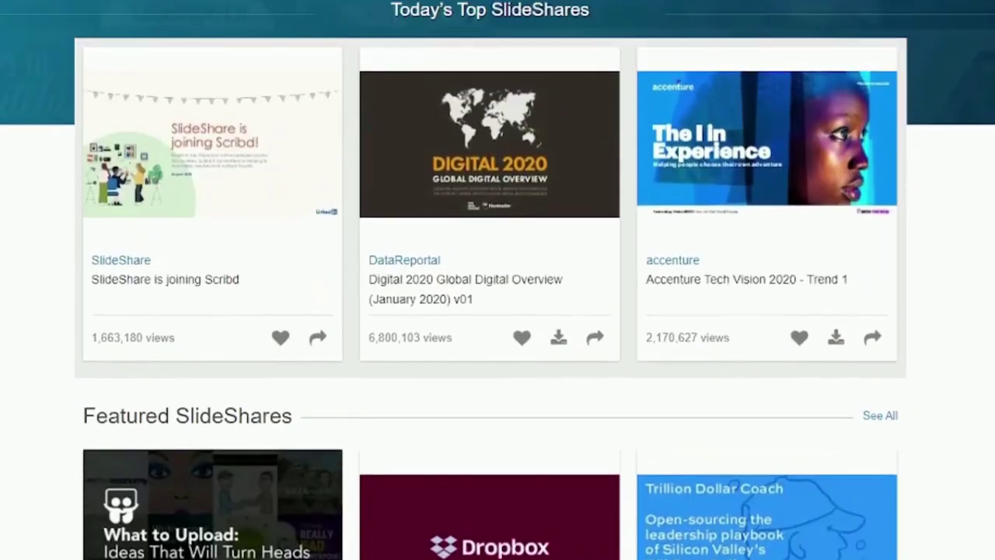
pyautogui.scroll(2, 497, 280)
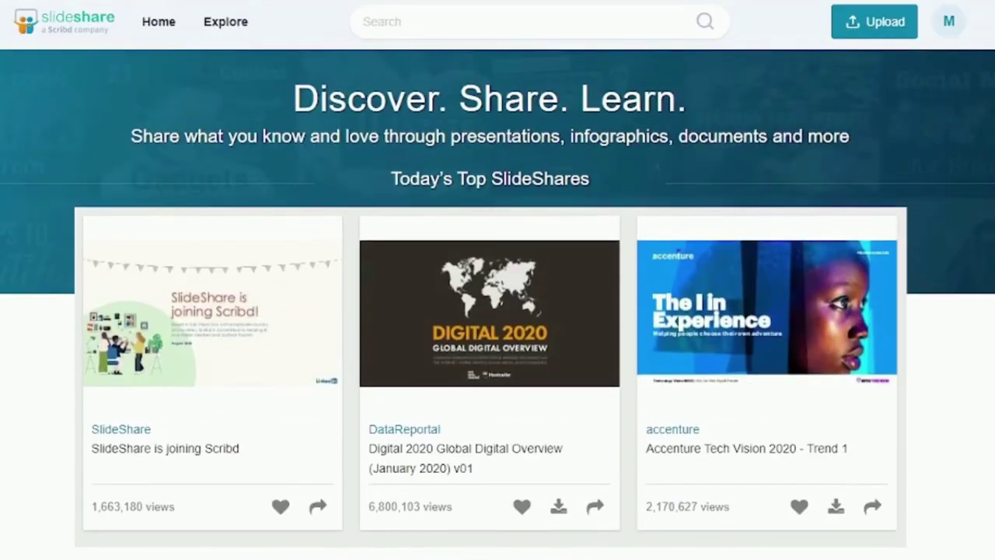